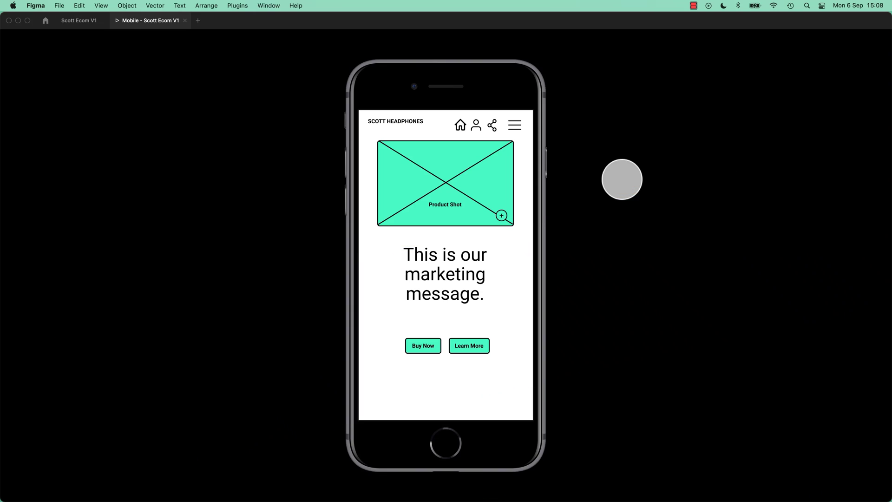
# - Tap through the prototype from home to product details, checkout and confirmation, then return to the Scott Ecom V1 editor
pyautogui.click(473, 215)
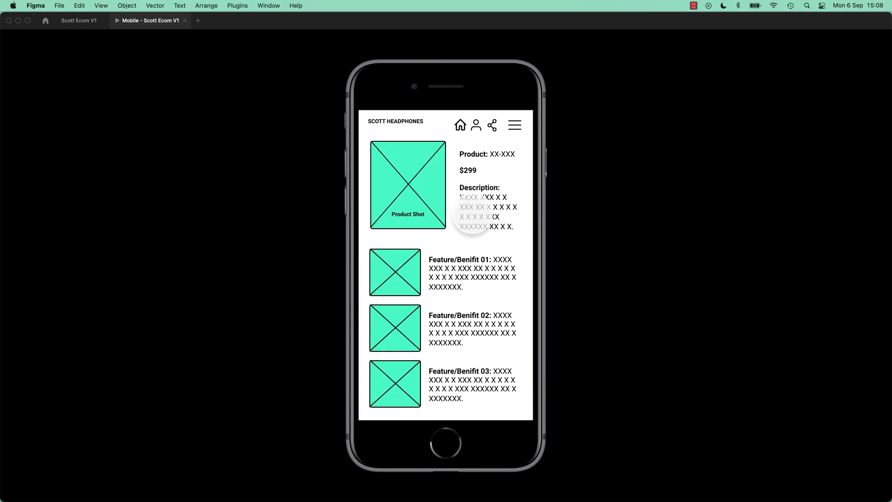
pyautogui.click(472, 215)
pyautogui.click(479, 247)
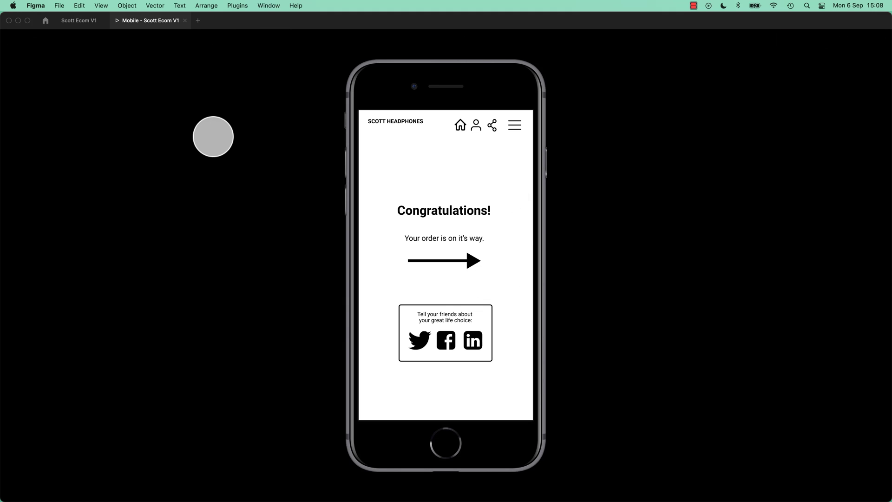
pyautogui.click(79, 21)
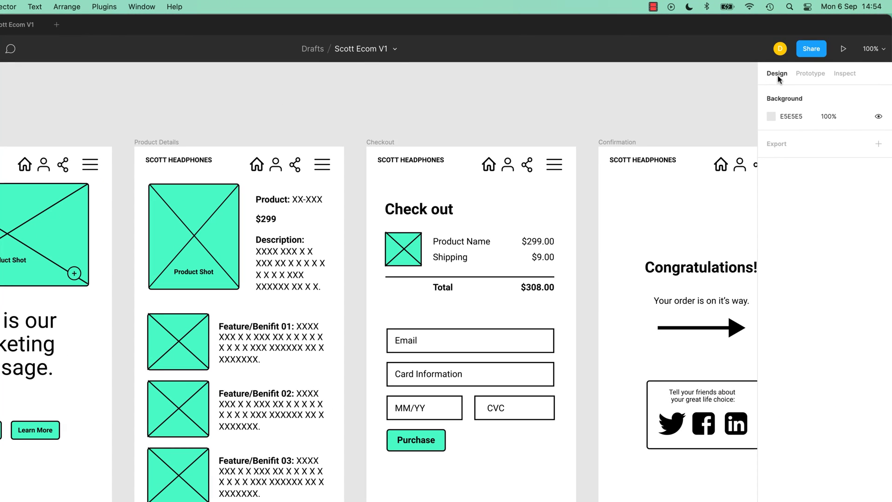
# - In the Prototype tab, link the Homepage frame to Product Details with a tap connection
pyautogui.click(811, 74)
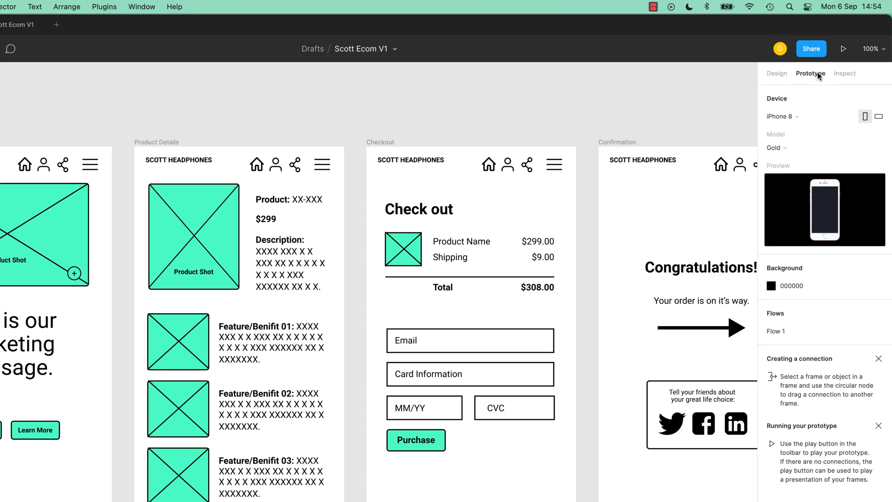
pyautogui.moveTo(189, 129); pyautogui.dragTo(358, 116)
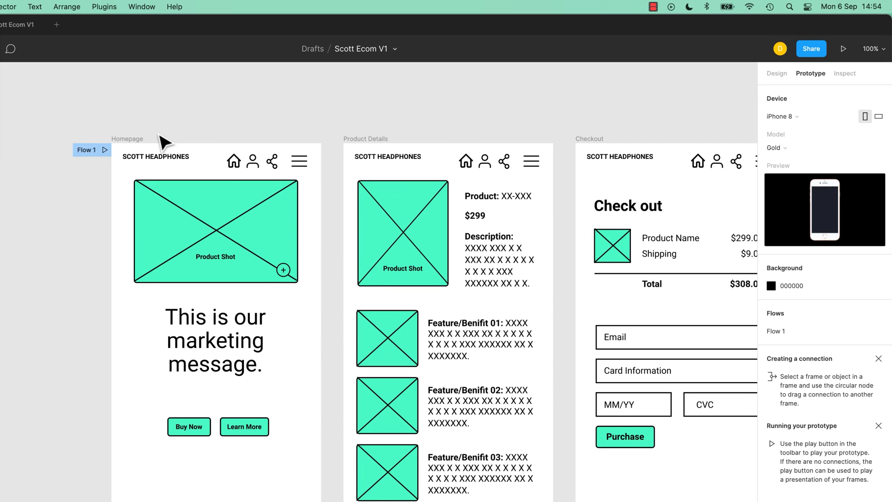
pyautogui.click(129, 139)
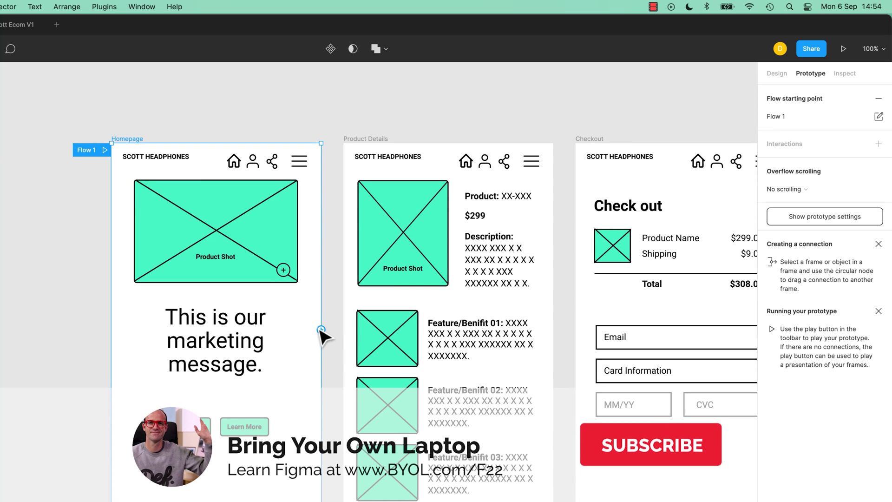
pyautogui.moveTo(321, 330); pyautogui.dragTo(345, 291)
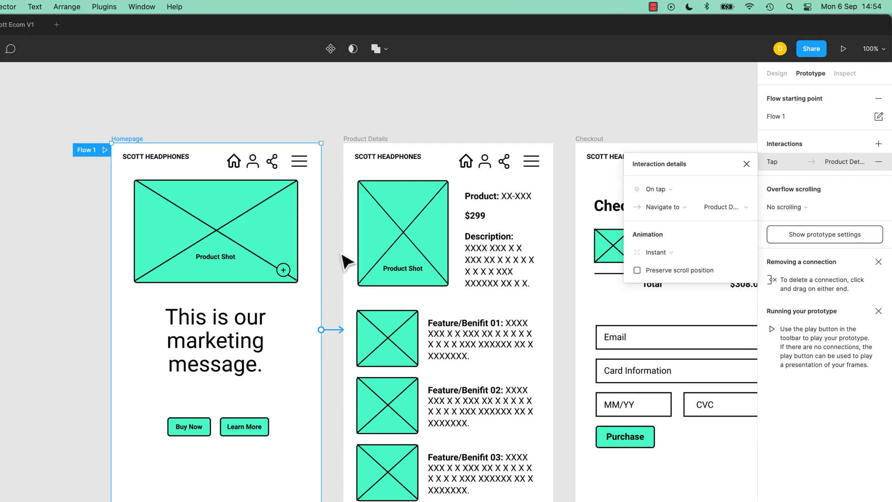
# - Connect Product Details to Checkout and Checkout to Confirmation
pyautogui.hscroll(8, 484, 119)
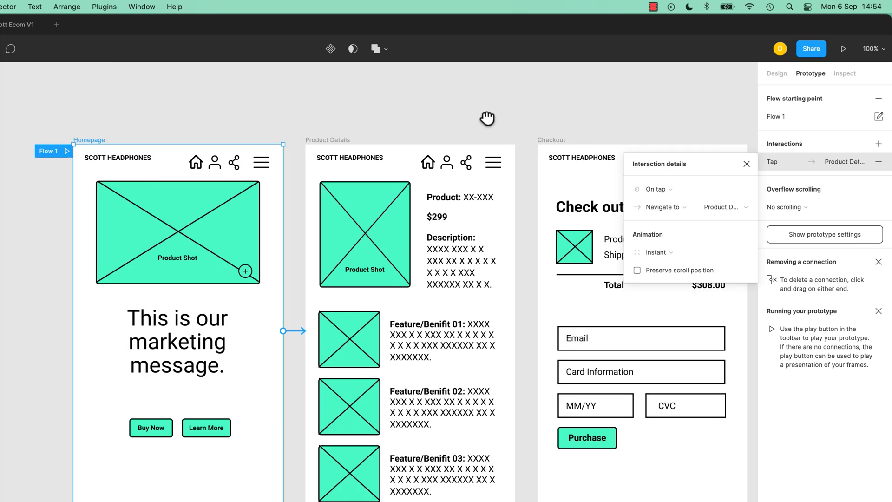
pyautogui.hscroll(3, 347, 117)
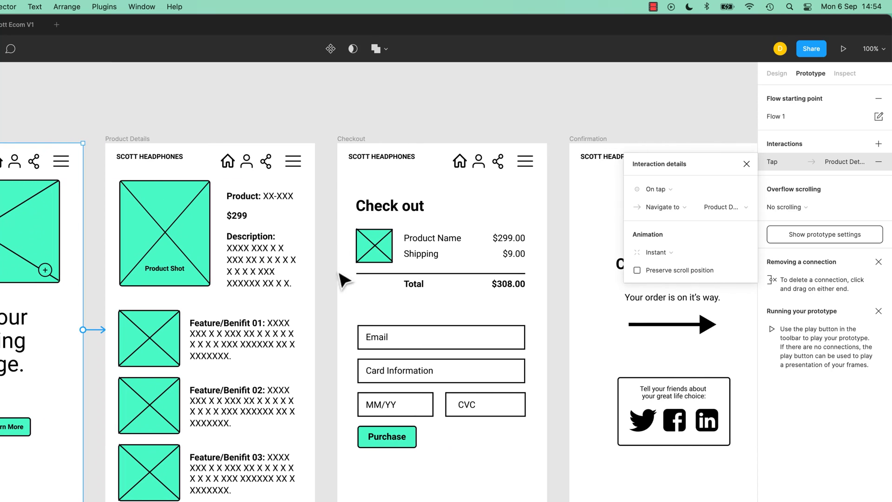
pyautogui.click(137, 139)
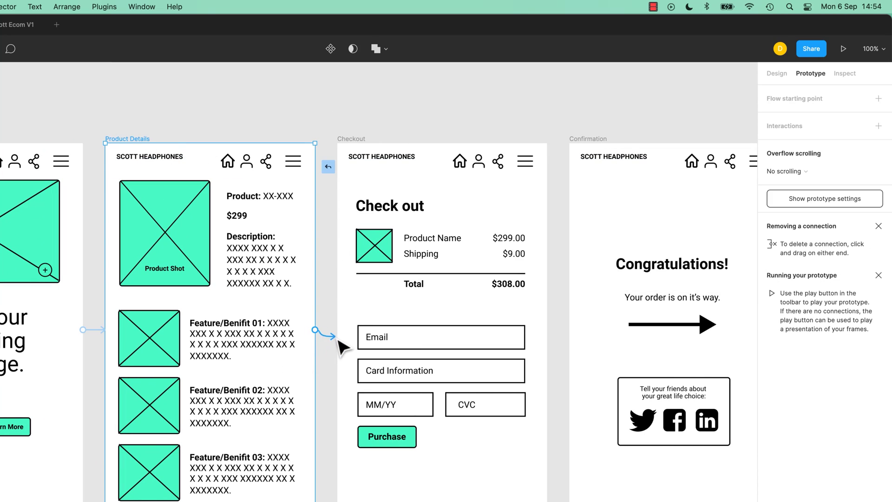
pyautogui.moveTo(338, 341); pyautogui.dragTo(382, 316)
pyautogui.click(349, 139)
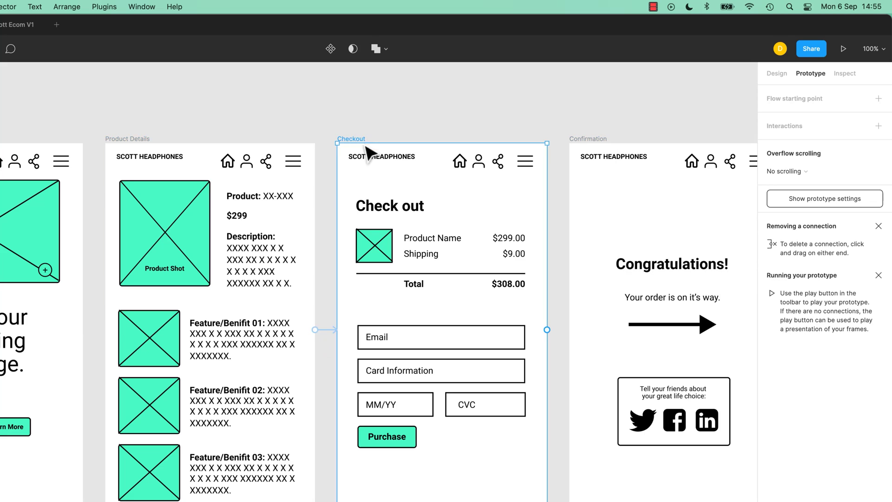
pyautogui.hscroll(5, 334, 211)
pyautogui.moveTo(373, 334); pyautogui.dragTo(416, 324)
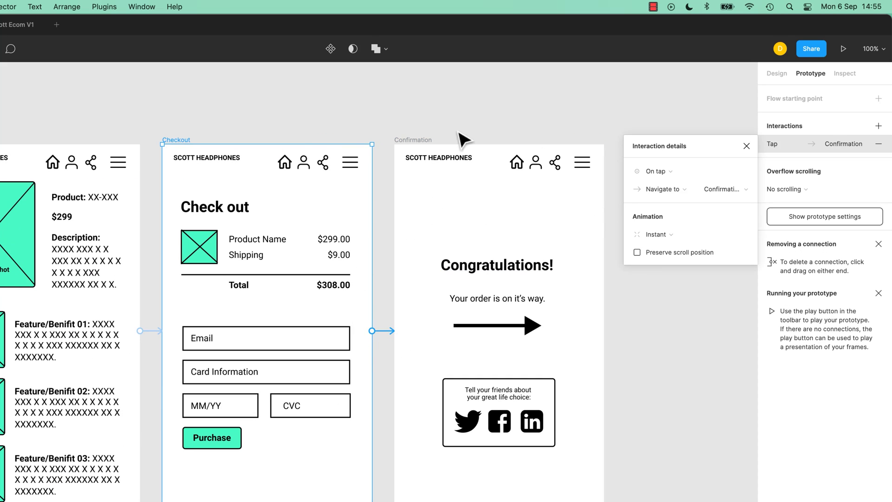
# - Preview the prototype from Checkout, return to the editor and select the Homepage frame
pyautogui.click(839, 49)
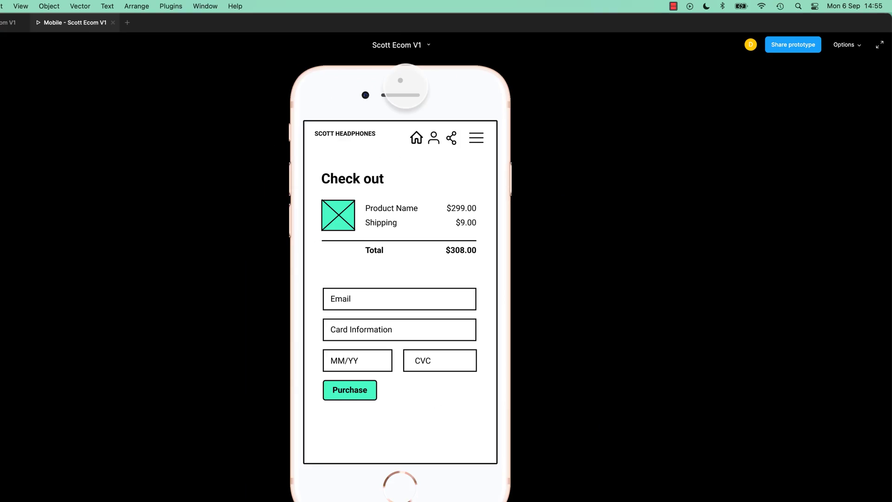
pyautogui.click(76, 20)
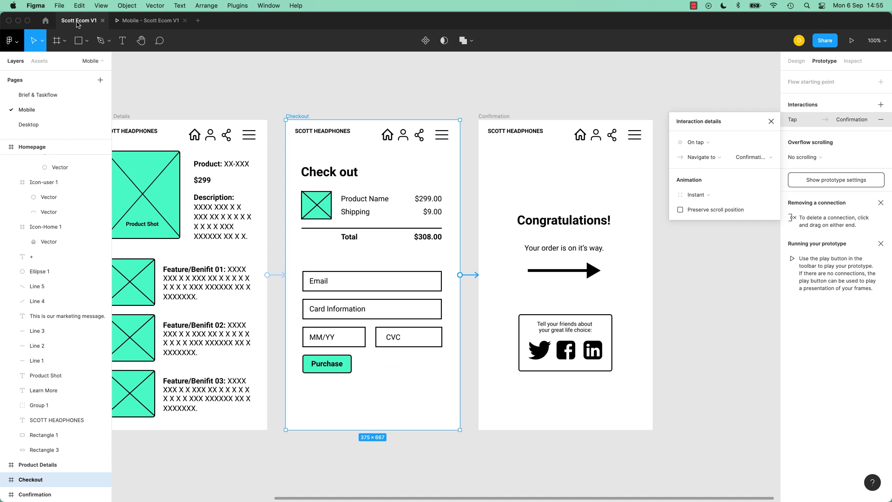
pyautogui.click(148, 20)
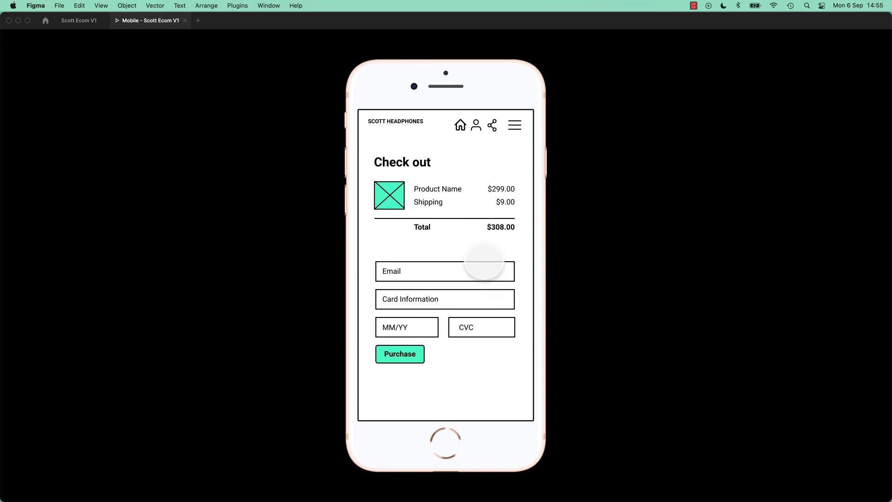
pyautogui.click(79, 21)
pyautogui.moveTo(212, 99); pyautogui.dragTo(562, 101)
pyautogui.click(273, 120)
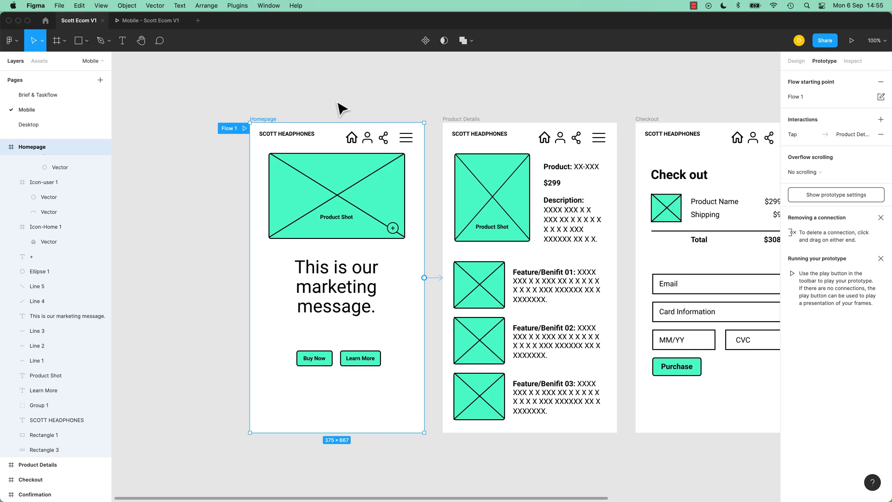
# - Present from Homepage and tap through Product Details and Checkout to the fourth screen
pyautogui.click(852, 41)
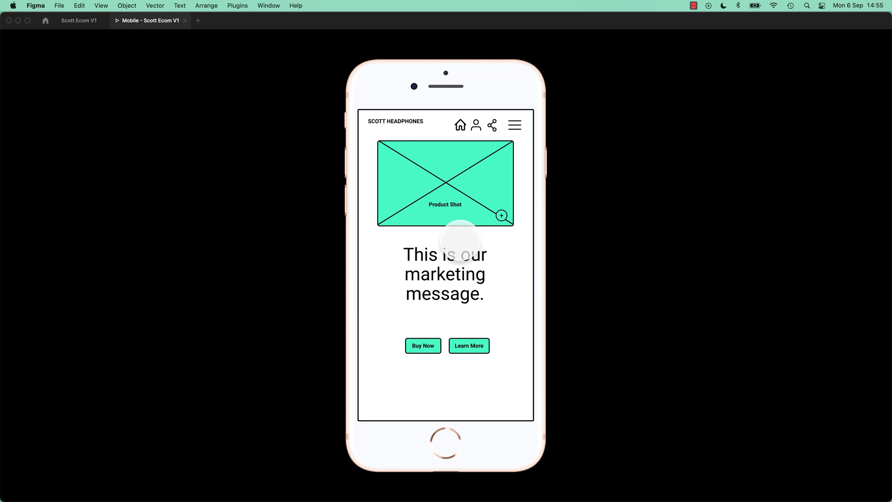
pyautogui.click(461, 243)
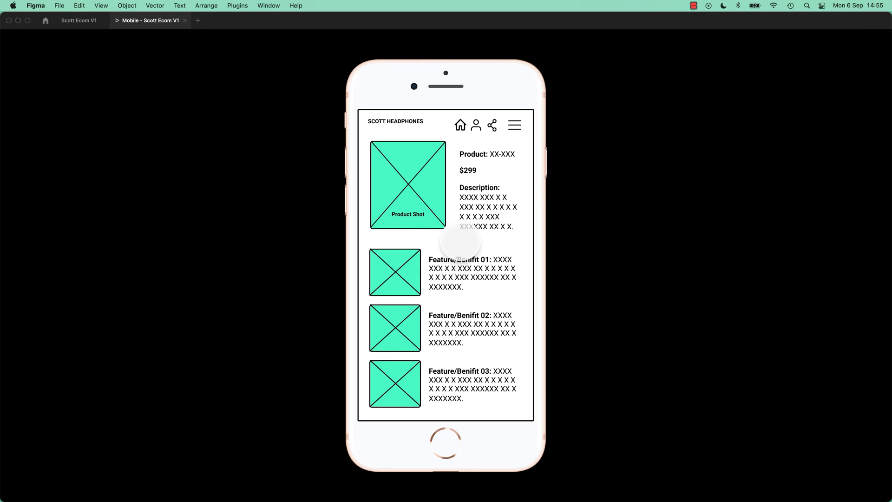
pyautogui.click(460, 242)
pyautogui.click(460, 240)
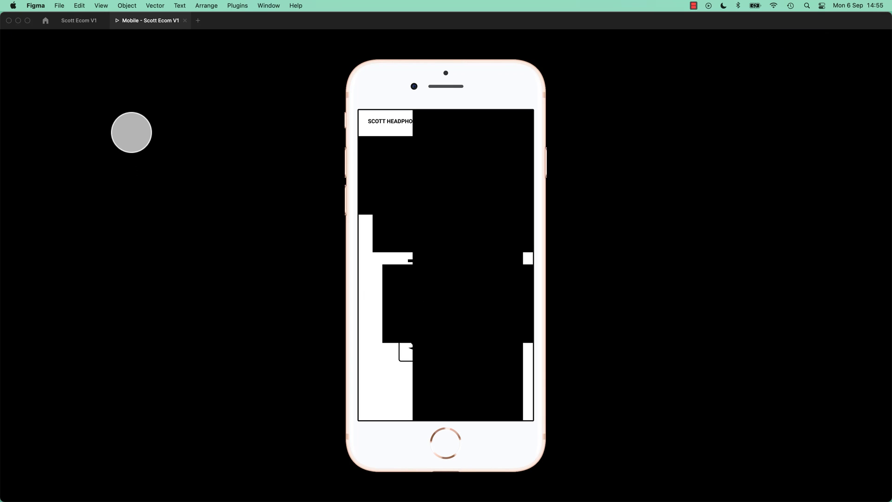
# - Back in the editor, inspect the Checkout and Confirmation frames and the device settings
pyautogui.click(185, 21)
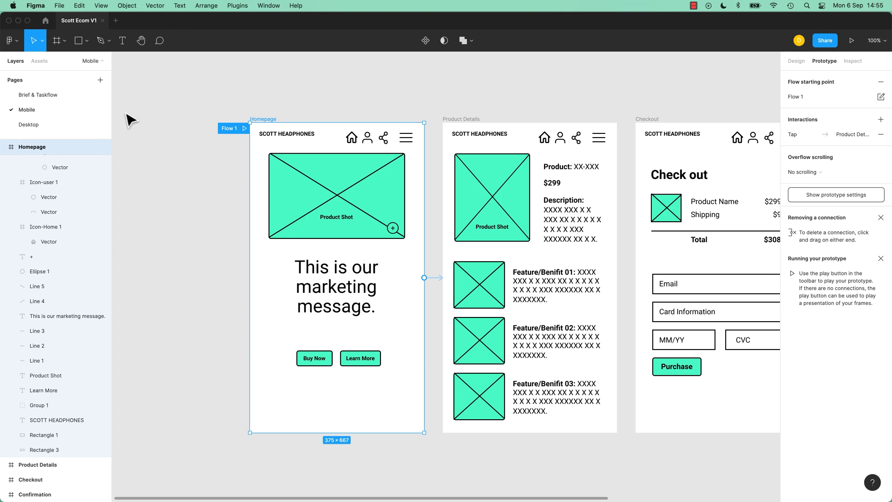
pyautogui.moveTo(675, 126); pyautogui.dragTo(274, 130)
pyautogui.press('Escape')
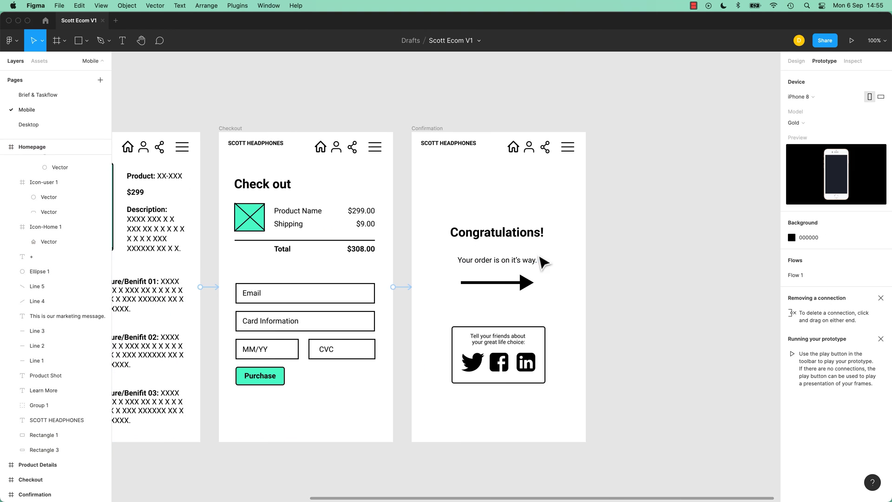
pyautogui.click(528, 282)
pyautogui.click(644, 255)
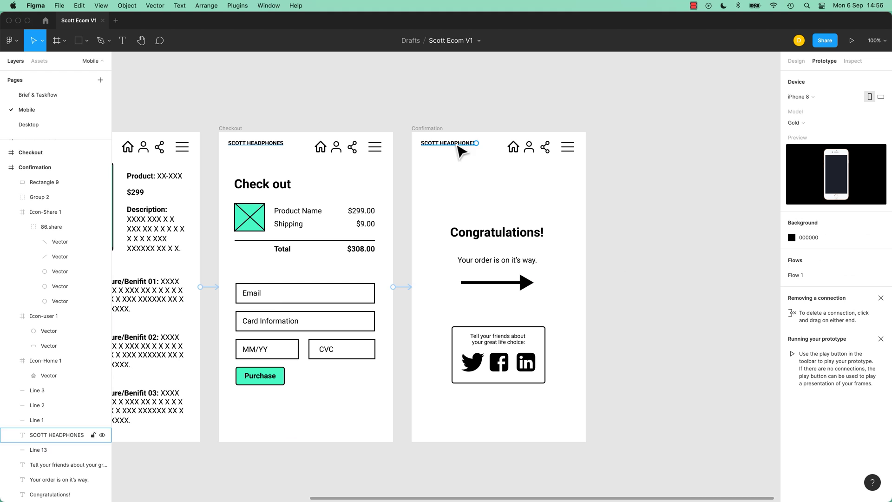
pyautogui.click(430, 130)
pyautogui.press('Escape')
# - Present again from Homepage and tap through to the fourth screen
pyautogui.moveTo(359, 199); pyautogui.dragTo(588, 186)
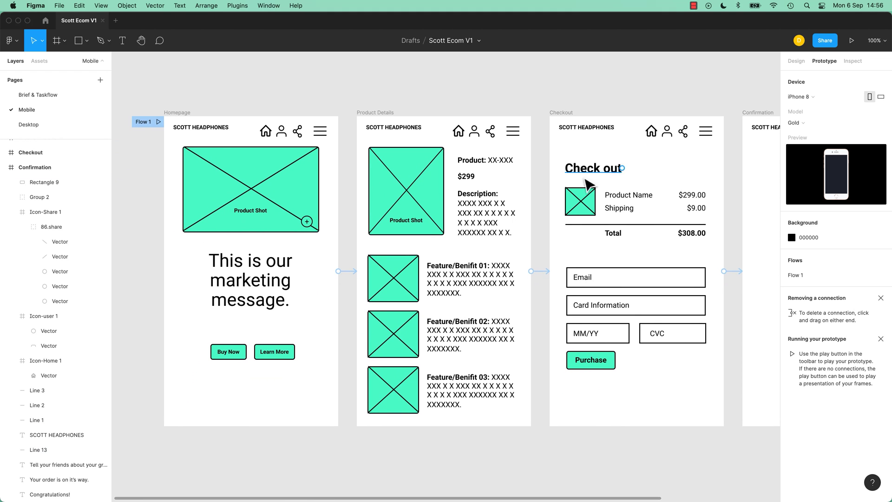
pyautogui.click(184, 113)
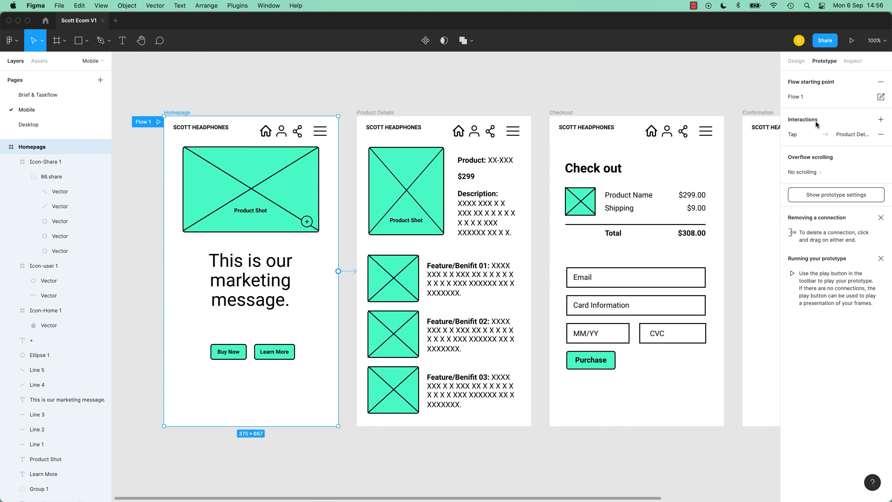
pyautogui.click(852, 39)
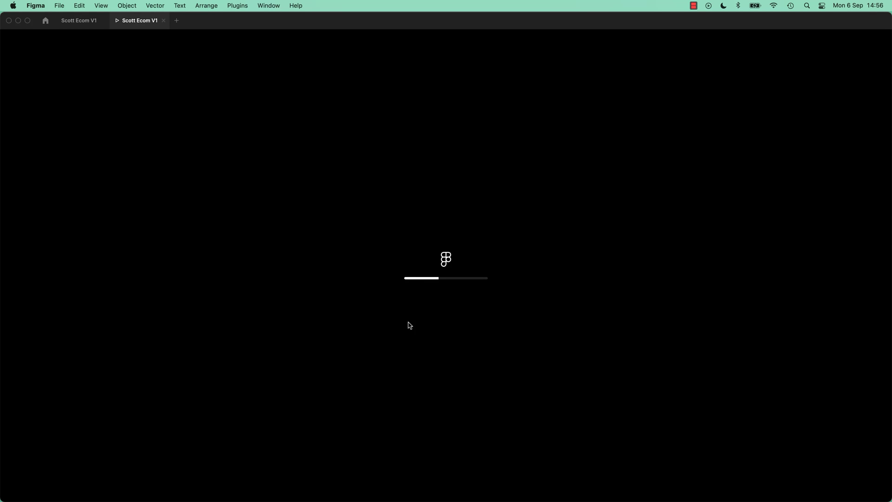
pyautogui.click(496, 345)
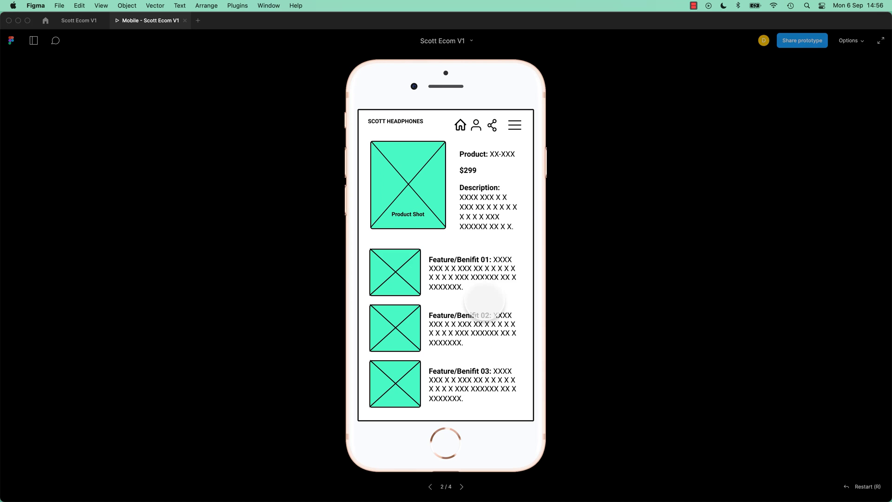
pyautogui.click(468, 271)
pyautogui.click(460, 278)
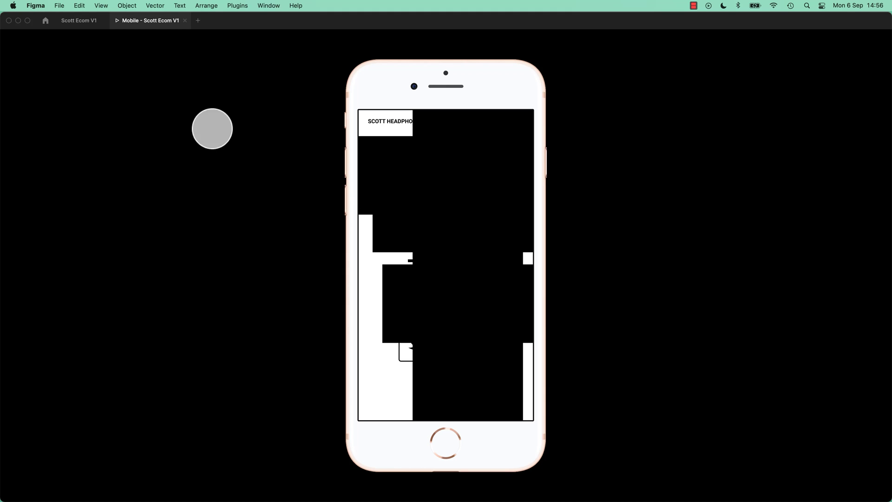
# - Inspect the Confirmation frame's layers, then zoom out to show every Mobile frame
pyautogui.click(79, 20)
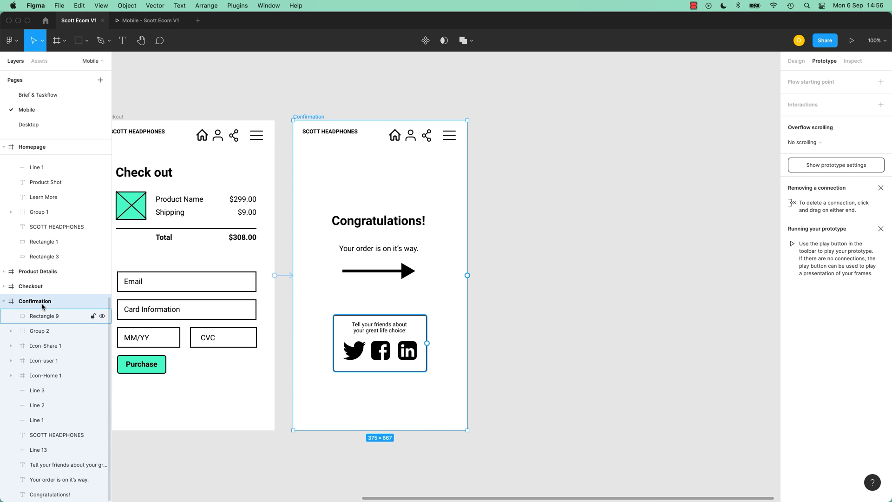
pyautogui.click(94, 314)
pyautogui.click(95, 359)
pyautogui.click(61, 409)
pyautogui.press('Tab')
pyautogui.press('Tab')
pyautogui.press('Tab')
pyautogui.press('Tab')
pyautogui.press('Tab')
pyautogui.press('Tab')
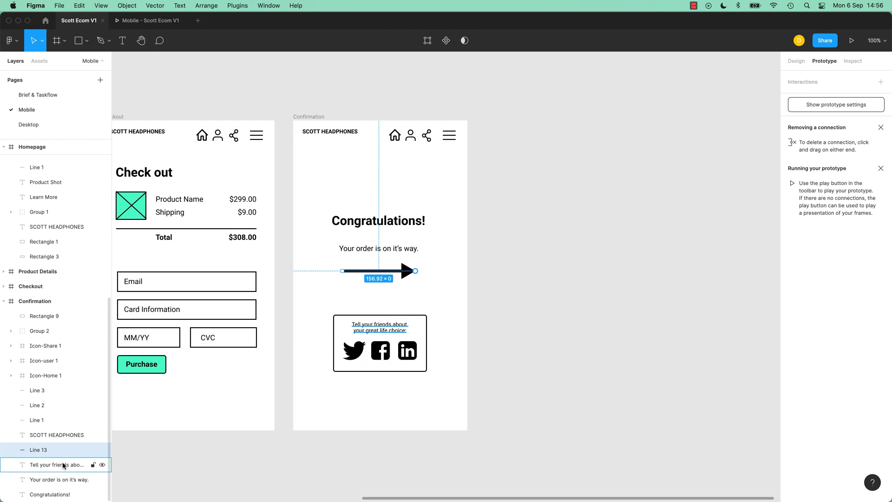
pyautogui.scroll(5, 56, 302)
pyautogui.hotkey('alt', 'l')
pyautogui.hotkey('shift', '1')
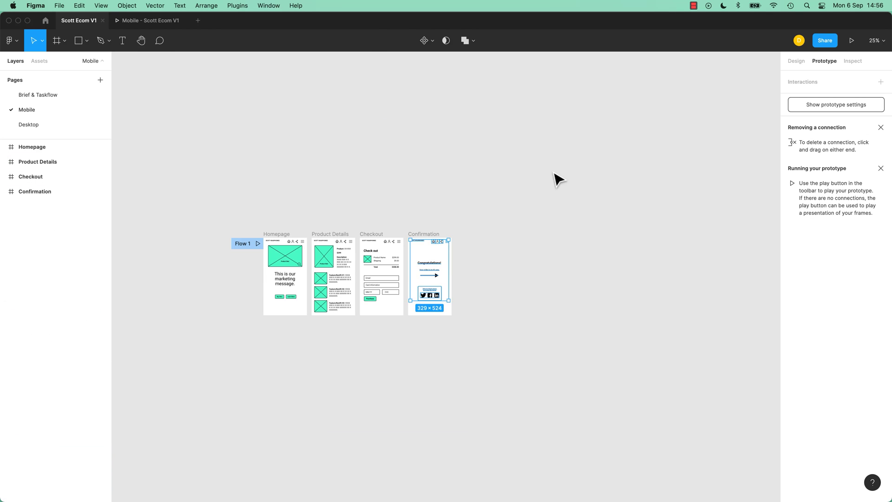
# - Open the prototype presentation, switch between it and the editor, then close it
pyautogui.press('super+alt+Return')
pyautogui.press('super+w')
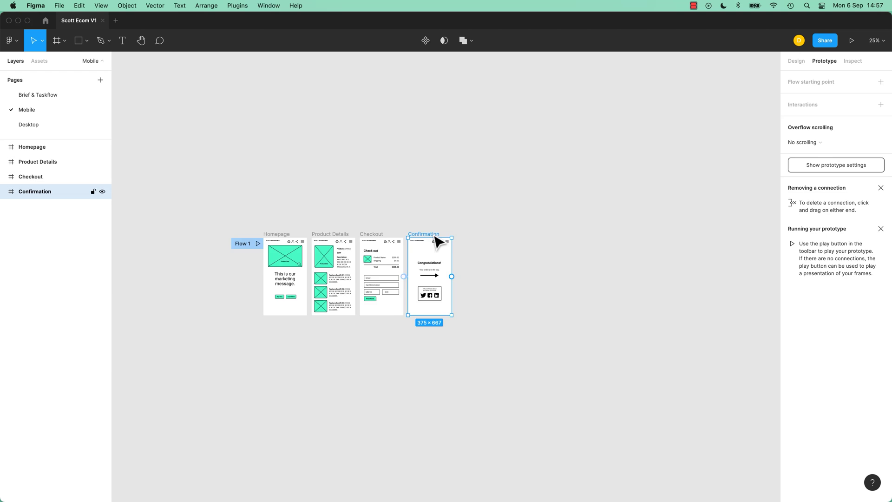
pyautogui.scroll(5, 434, 240)
pyautogui.press('Escape')
pyautogui.press('super+alt+Return')
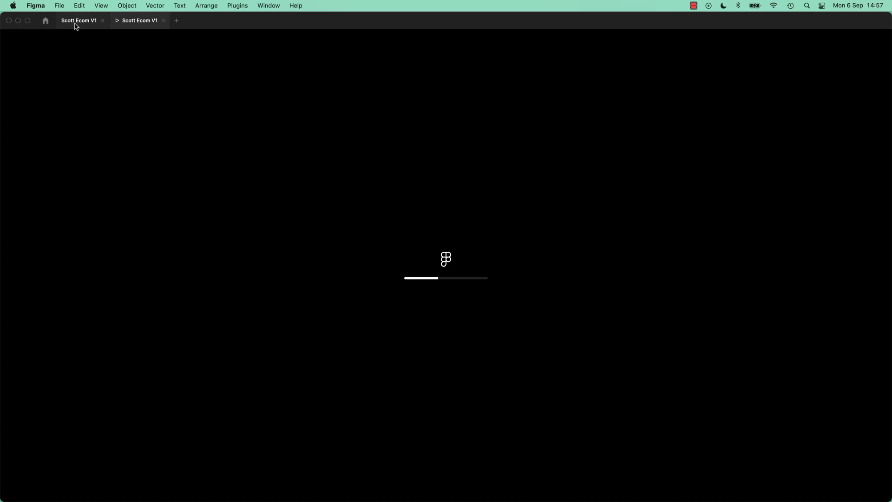
pyautogui.click(77, 22)
pyautogui.click(154, 22)
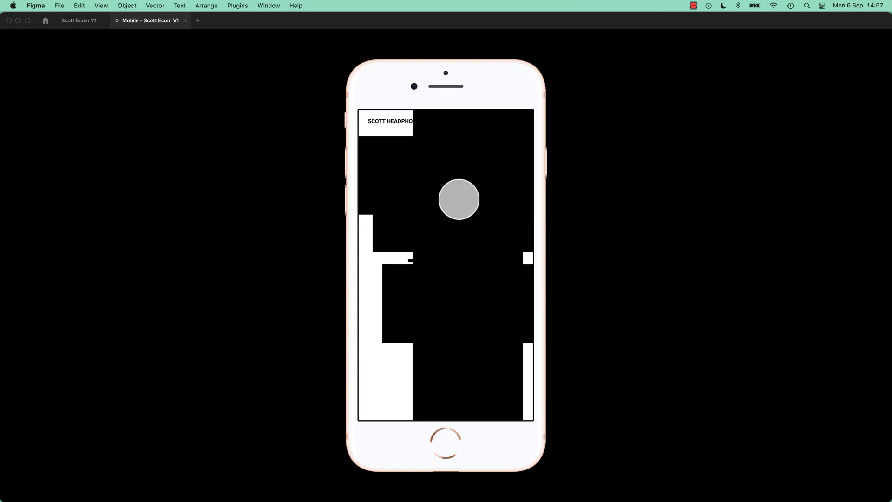
pyautogui.hotkey('ctrl', 'Tab')
pyautogui.hotkey('ctrl', 'Tab')
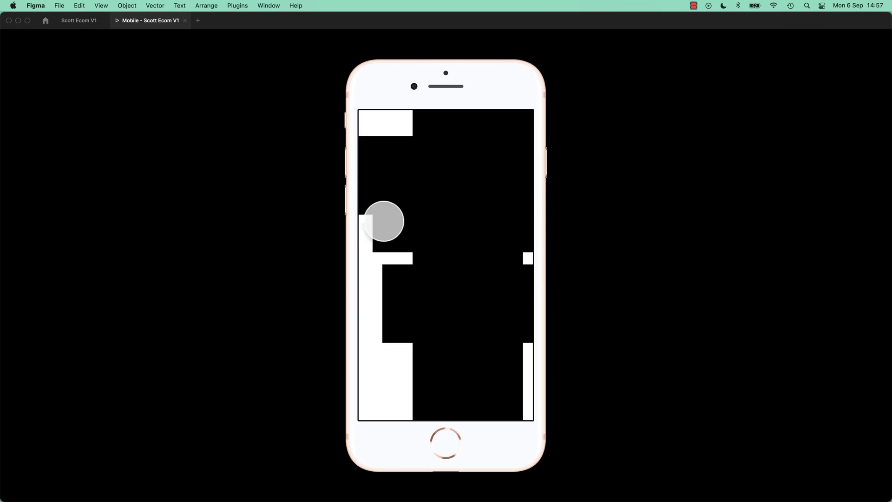
pyautogui.hotkey('ctrl', 'Tab')
pyautogui.hotkey('ctrl', 'Tab')
pyautogui.press('super+w')
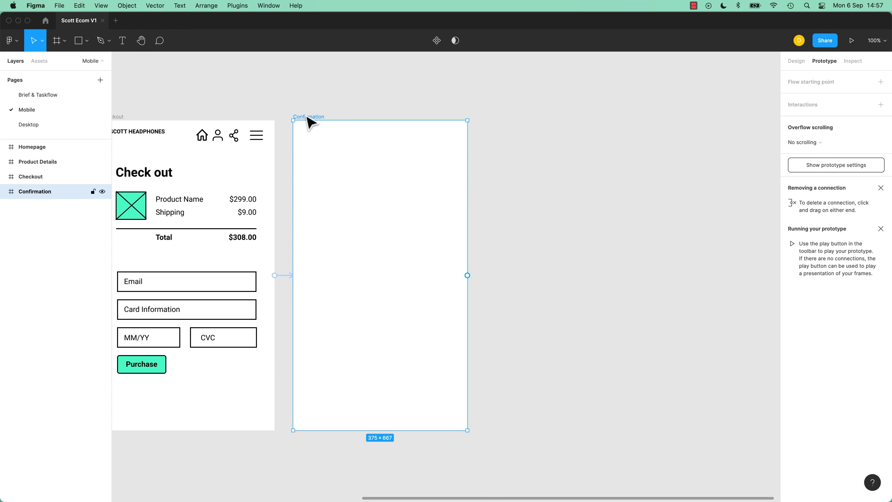
# - Duplicate Confirmation, connect Checkout to the duplicate and present the prototype
pyautogui.press('super+d')
pyautogui.click(183, 124)
pyautogui.moveTo(275, 276); pyautogui.dragTo(304, 289)
pyautogui.press('Escape')
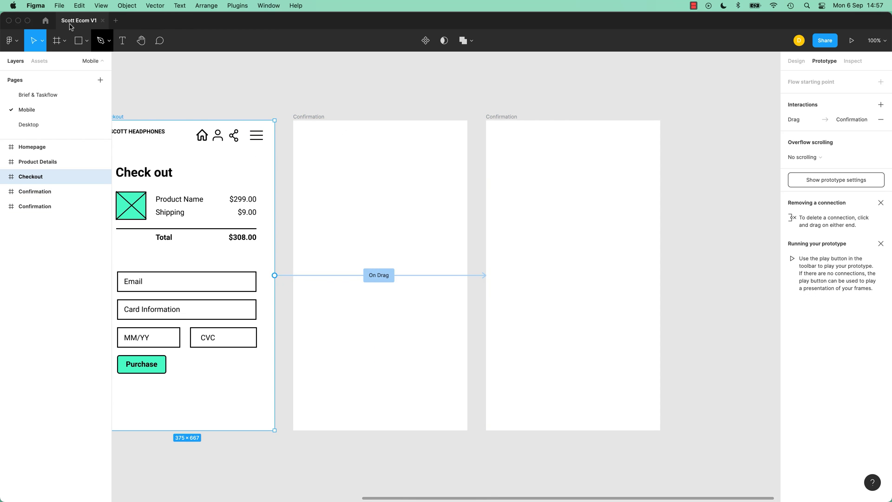
pyautogui.press('alt+super+Return')
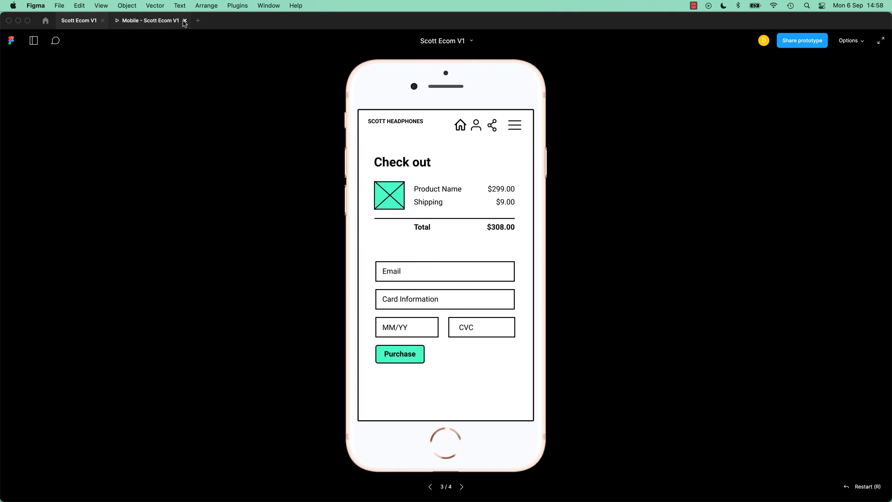
pyautogui.click(185, 20)
# - Review the Checkout connection's interaction details and test the prototype again
pyautogui.hscroll(3, 465, 279)
pyautogui.click(581, 266)
pyautogui.press('Escape')
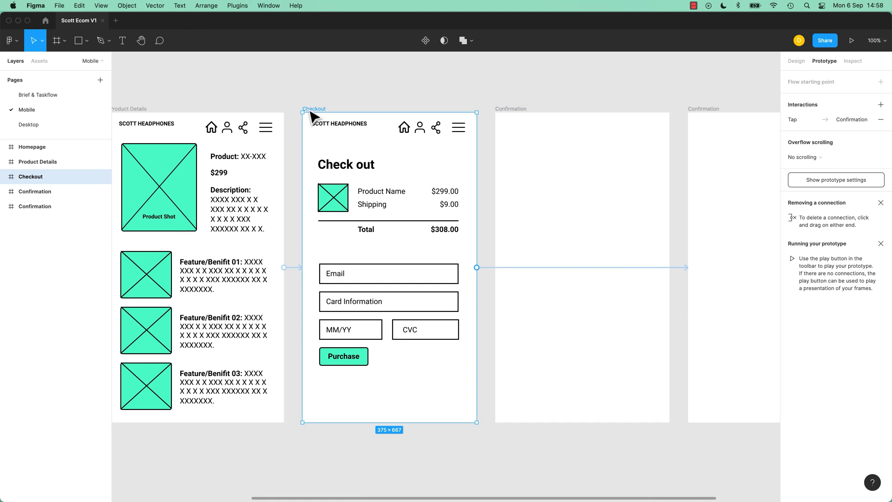
pyautogui.click(618, 266)
pyautogui.click(502, 86)
pyautogui.press('alt+super+Return')
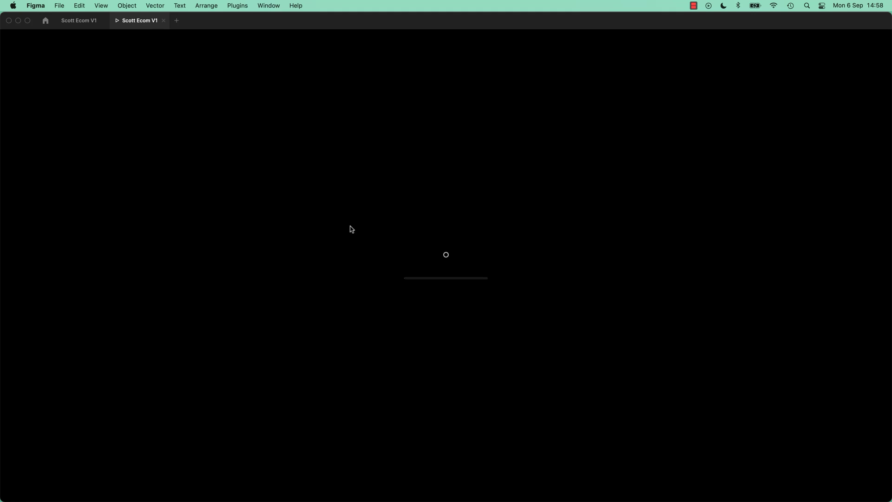
pyautogui.press('super+w')
pyautogui.click(489, 268)
# - Delete the spare Confirmation frames, undoing one wrong deletion to keep the connected one
pyautogui.hscroll(4, 570, 202)
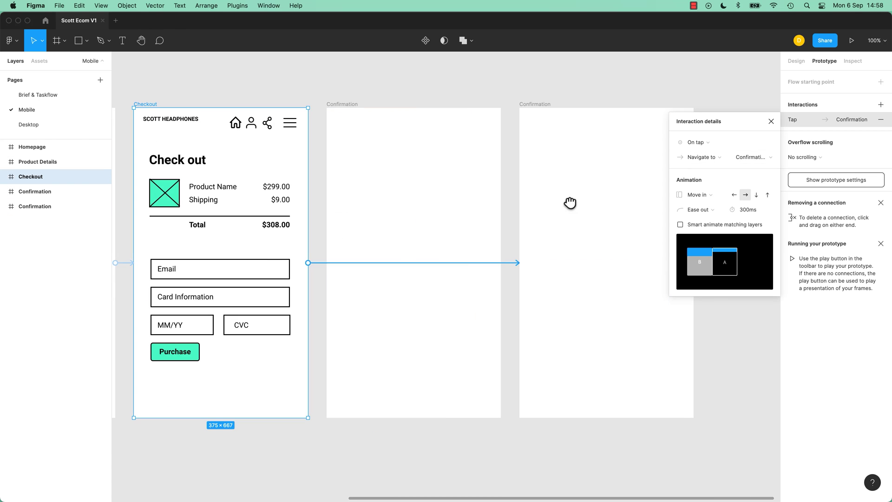
pyautogui.click(360, 130)
pyautogui.press('Delete')
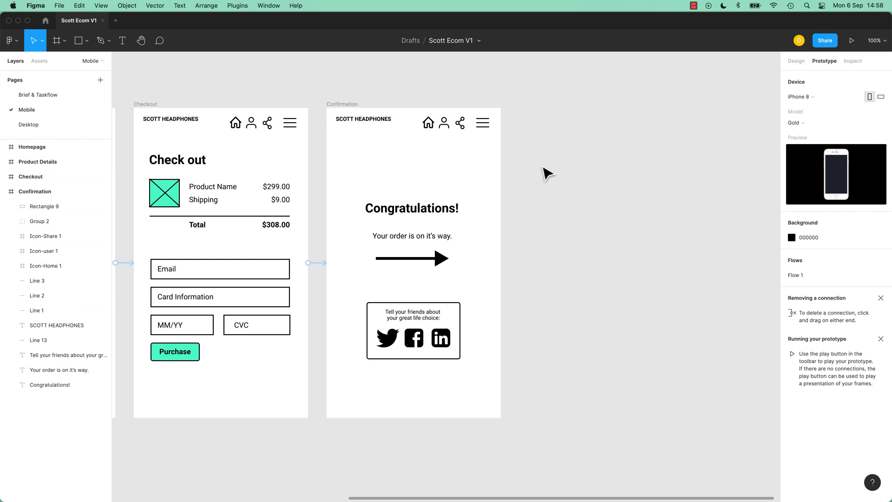
pyautogui.press('super+a')
pyautogui.press('super+z')
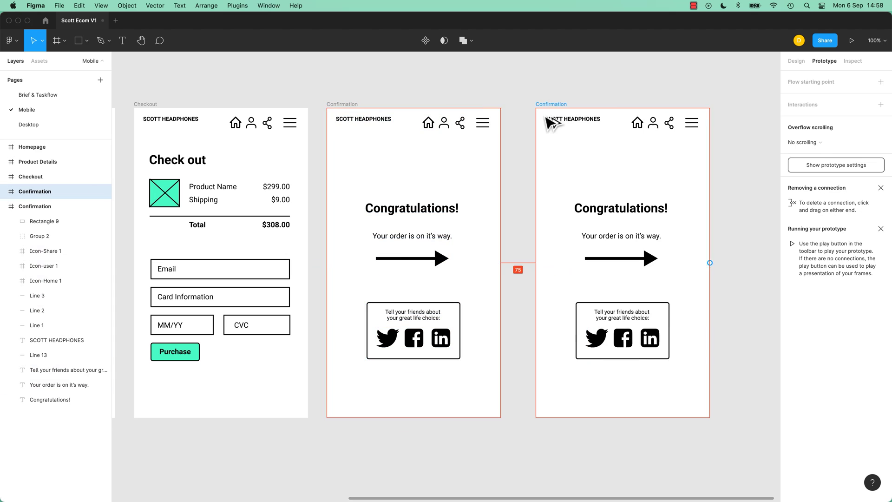
pyautogui.click(357, 110)
pyautogui.press('Delete')
# - Check Checkout's Instant tap connection and present the prototype once more
pyautogui.click(305, 191)
pyautogui.click(516, 264)
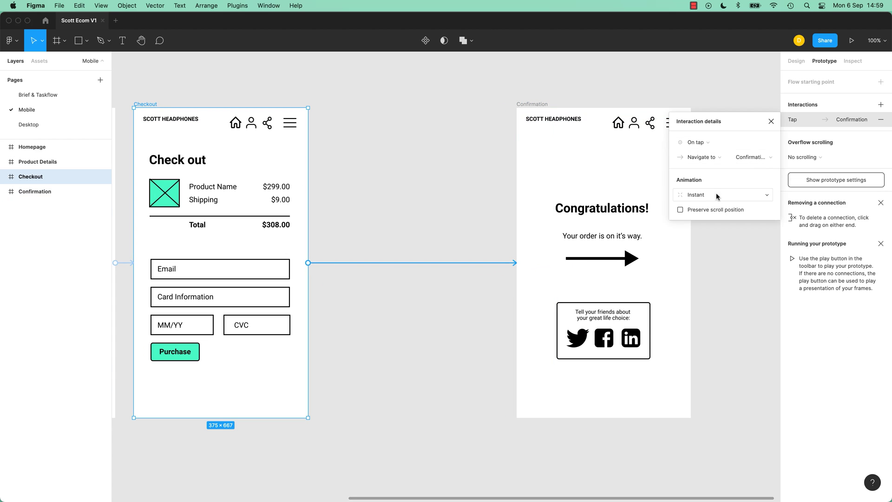
pyautogui.press('Escape')
pyautogui.press('alt+super+Return')
pyautogui.press('super+w')
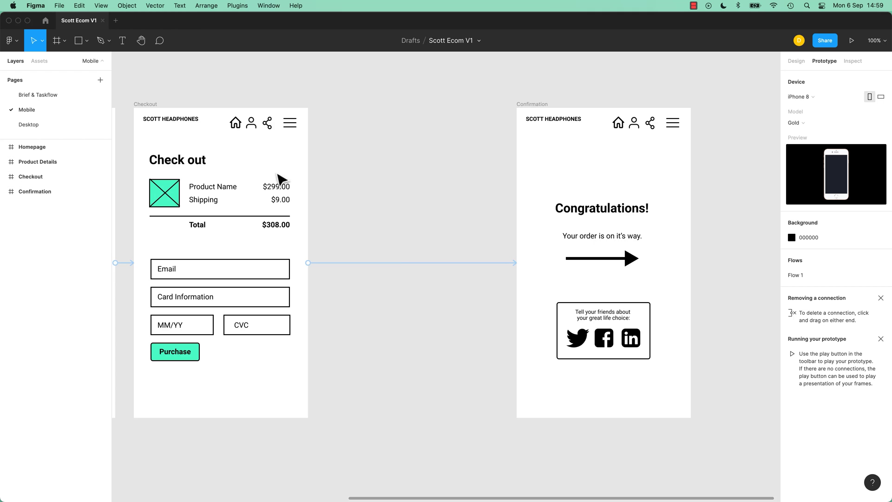
# - Move Confirmation right next to Checkout and delete the extra Confirmation frame
pyautogui.click(534, 108)
pyautogui.moveTo(539, 108); pyautogui.dragTo(358, 126)
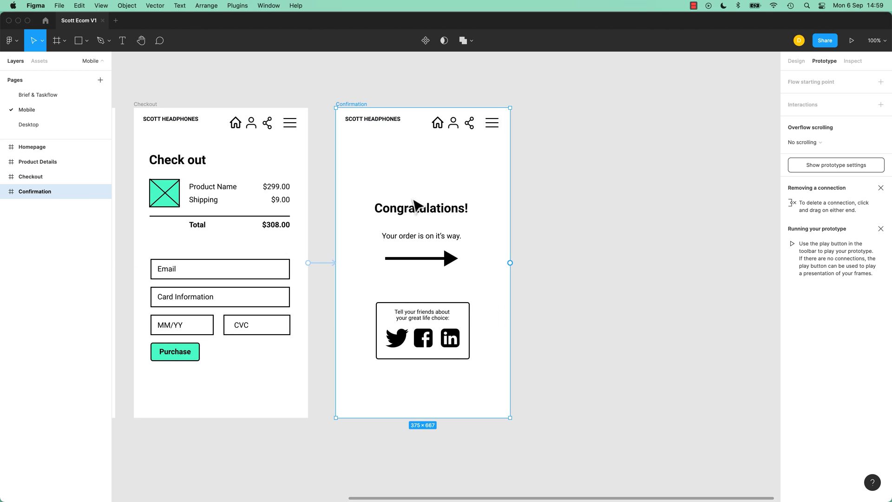
pyautogui.press('super+z')
pyautogui.press('super+z')
pyautogui.press('super+z')
pyautogui.press('super+z')
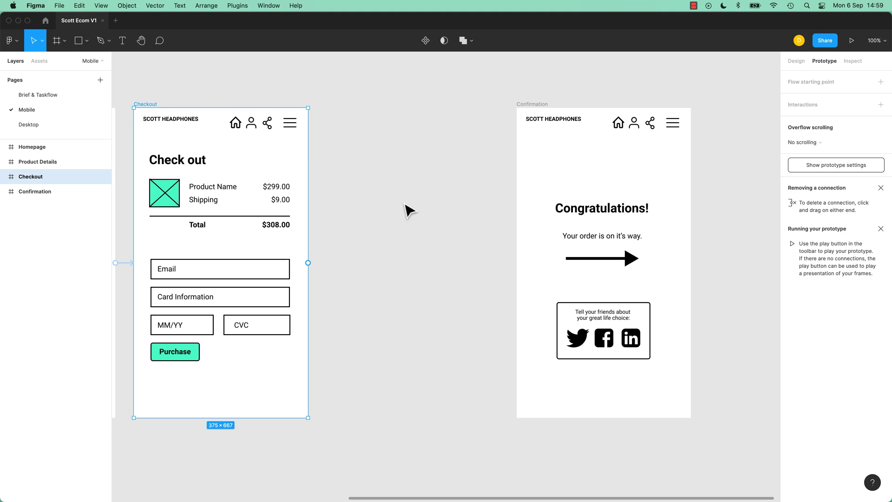
pyautogui.press('super+shift+z')
pyautogui.press('super+shift+z')
pyautogui.click(489, 104)
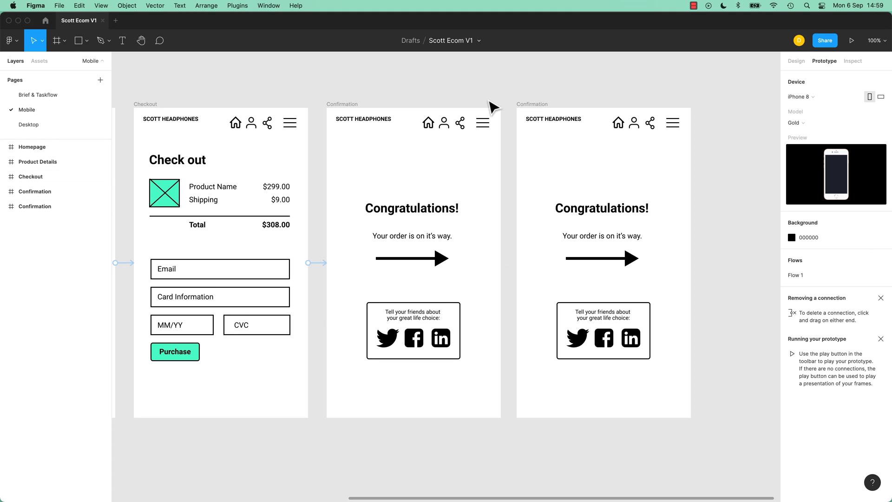
pyautogui.click(493, 135)
pyautogui.press('Tab')
pyautogui.press('Delete')
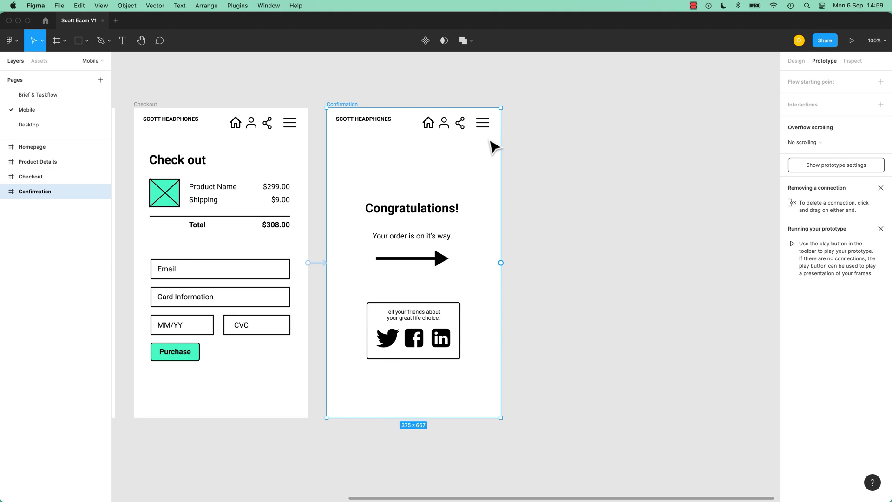
# - Delete the home, user and share header icons and preview the prototype
pyautogui.moveTo(422, 88); pyautogui.dragTo(470, 153)
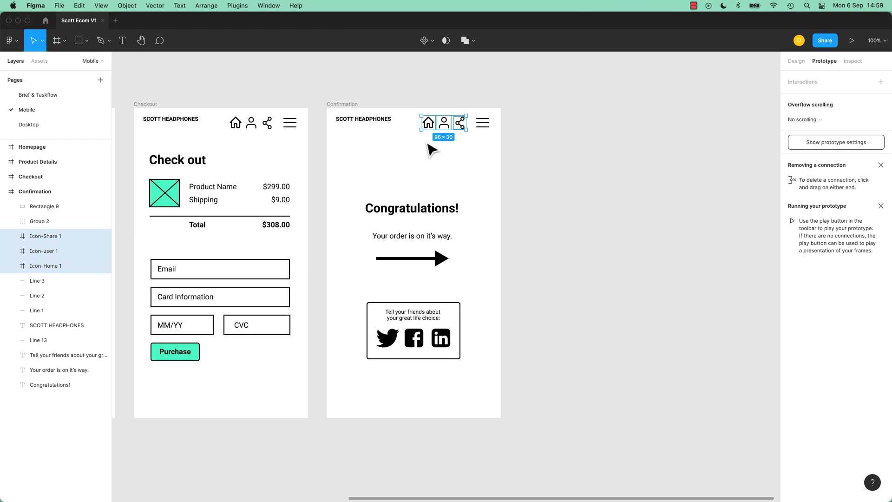
pyautogui.press('Delete')
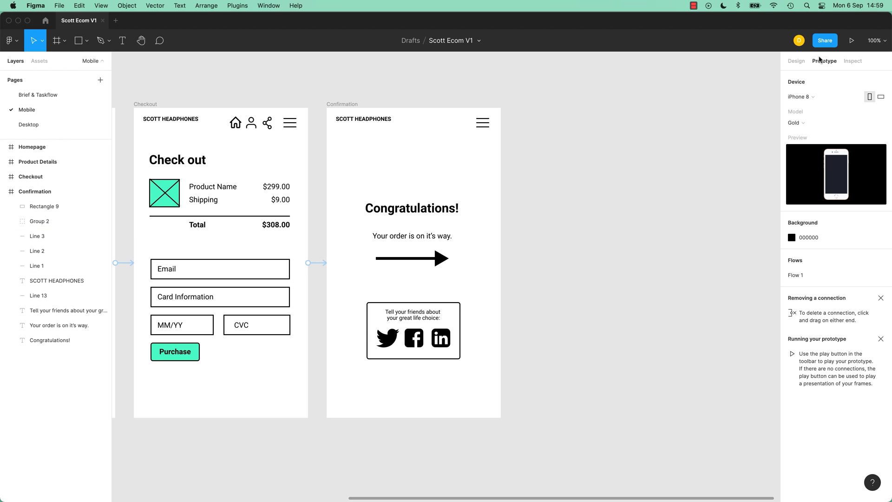
pyautogui.click(850, 41)
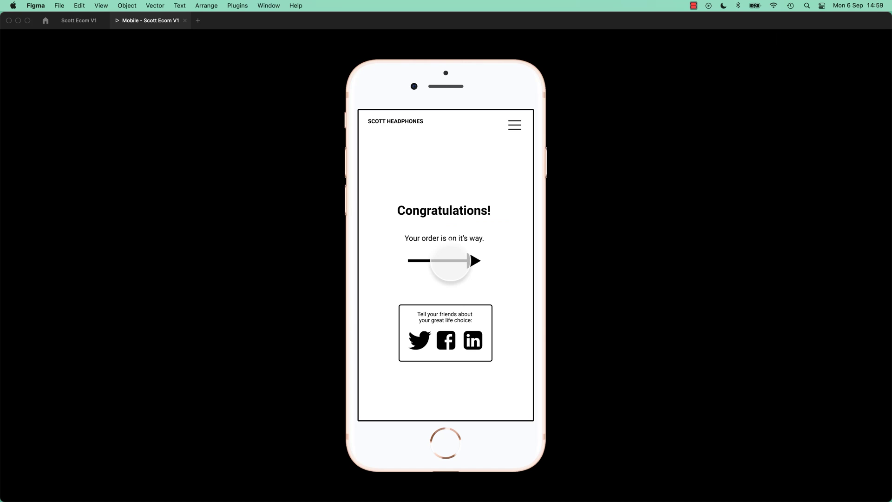
pyautogui.click(184, 21)
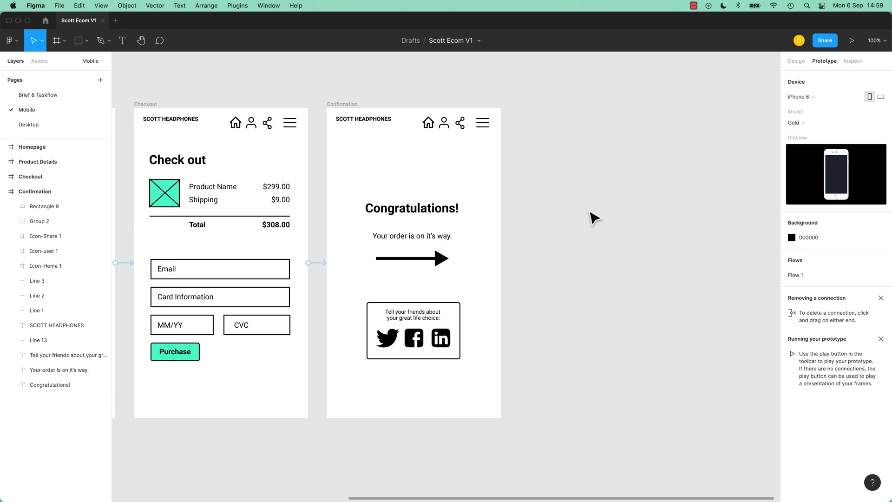
# - Select and deselect the Confirmation frame, recentring the canvas on the frames
pyautogui.hscroll(-5, 594, 214)
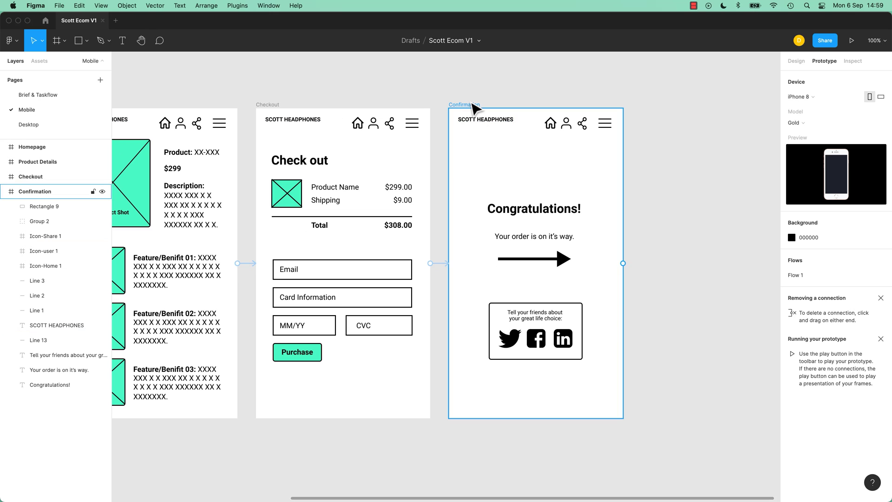
pyautogui.click(472, 105)
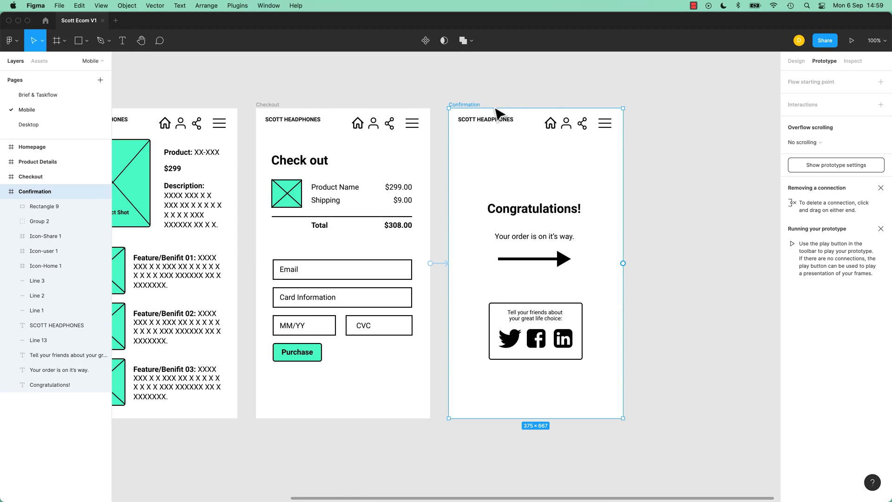
pyautogui.click(551, 100)
pyautogui.moveTo(551, 100); pyautogui.dragTo(469, 106)
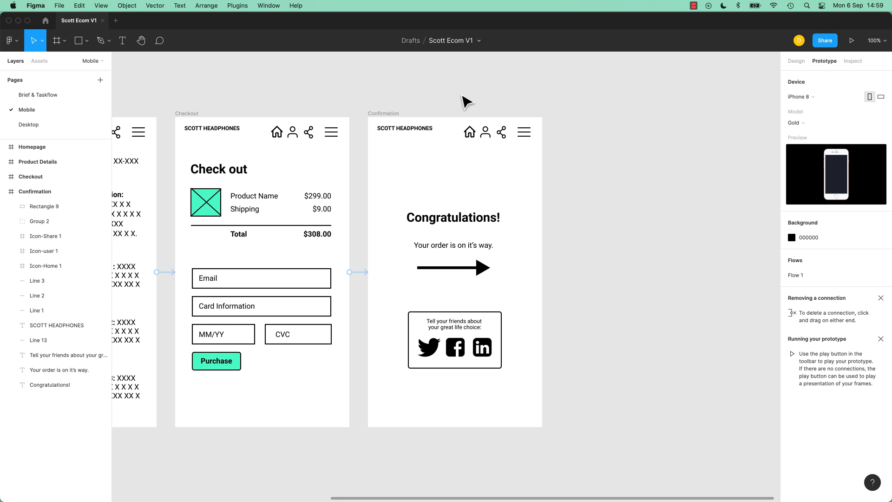
# - Delete the Confirmation header icons, then undo to restore them
pyautogui.moveTo(458, 95); pyautogui.dragTo(510, 154)
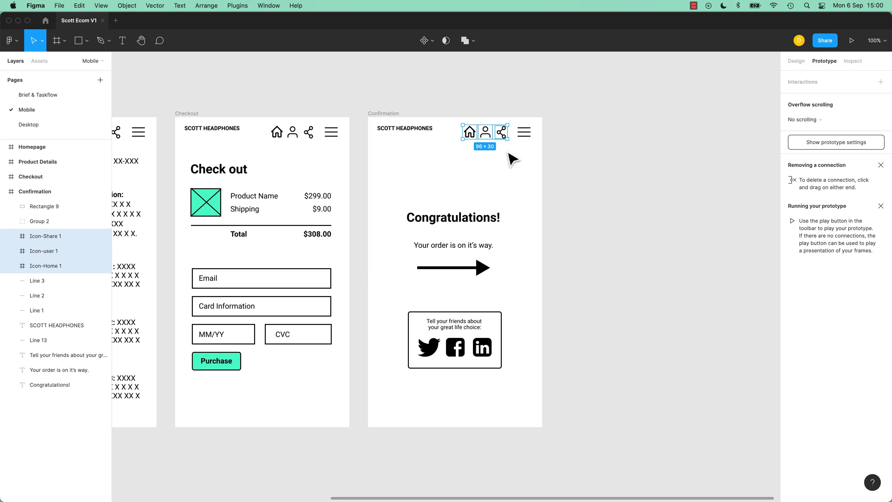
pyautogui.press('Delete')
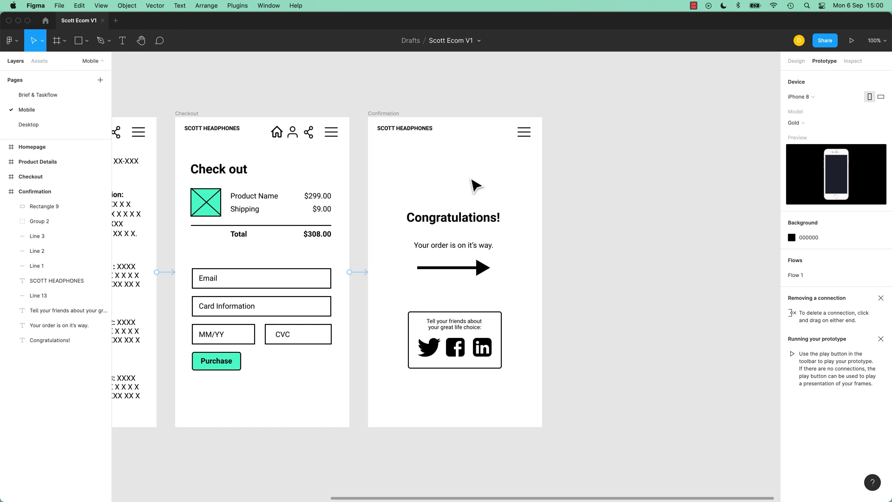
pyautogui.press('super+z')
pyautogui.click(555, 192)
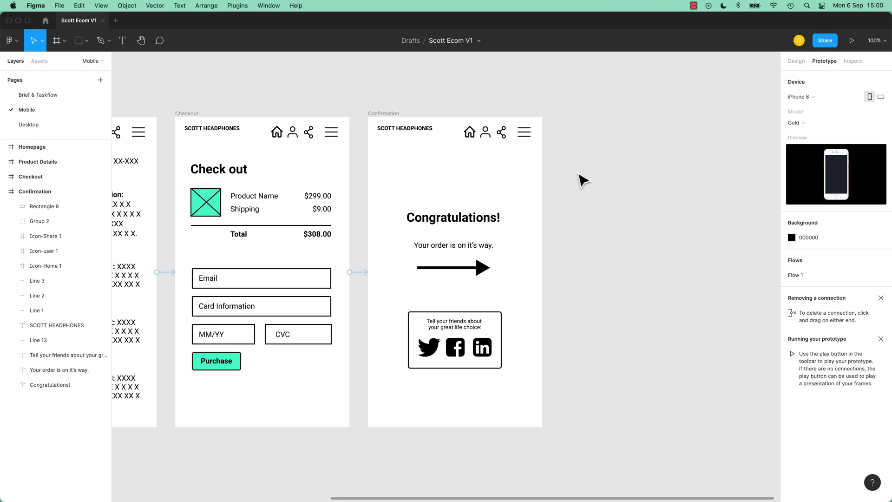
# - Deselect to confirm the device is iPhone 8 in Gold, then pan toward the earlier frames
pyautogui.click(398, 118)
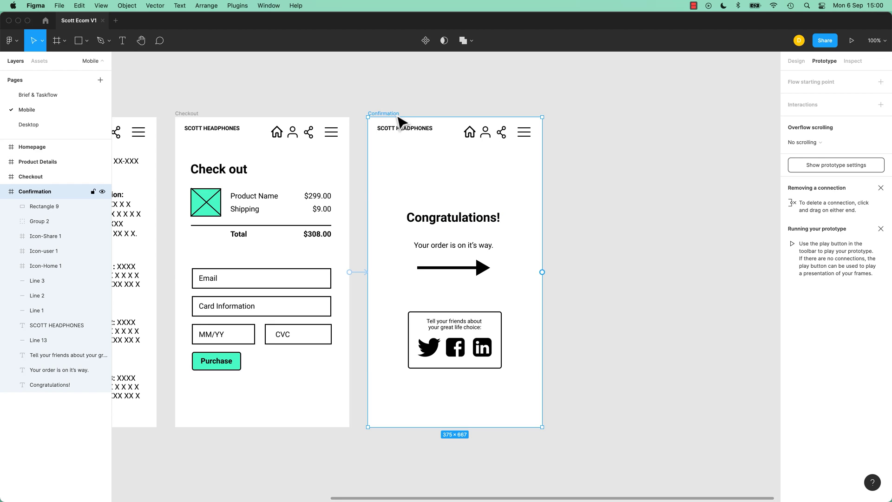
pyautogui.click(389, 97)
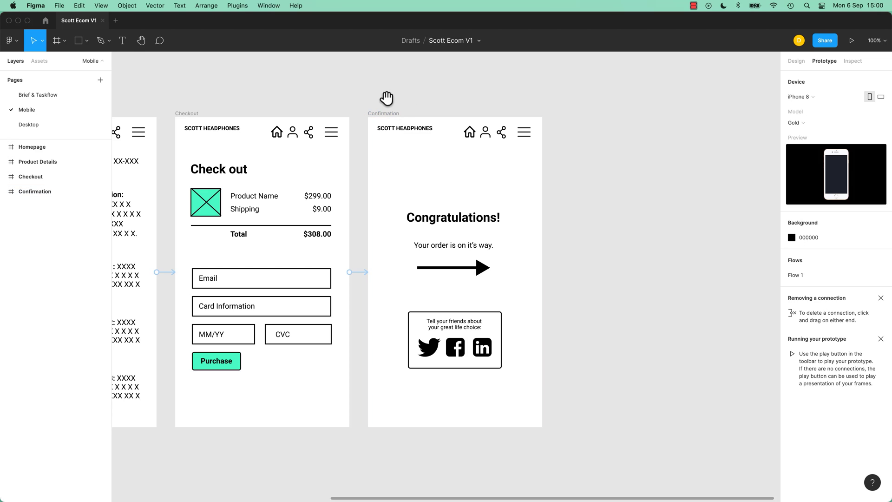
pyautogui.moveTo(389, 96); pyautogui.dragTo(449, 96)
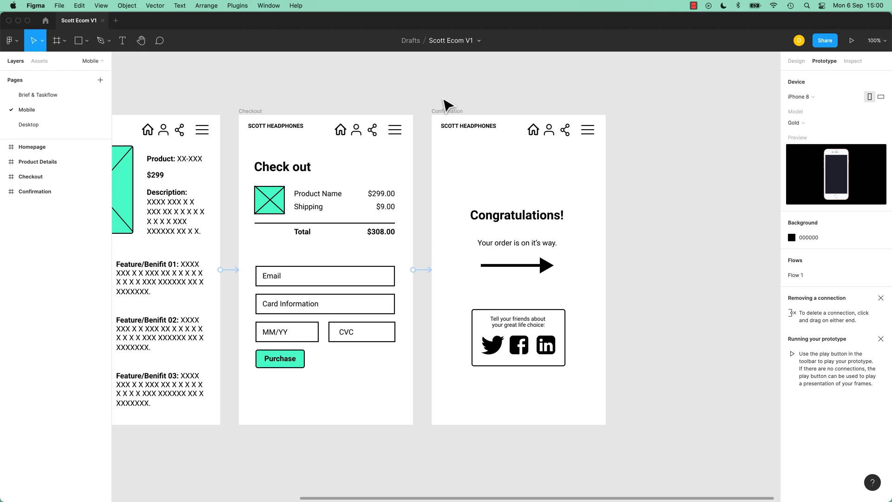
pyautogui.hscroll(-5, 454, 100)
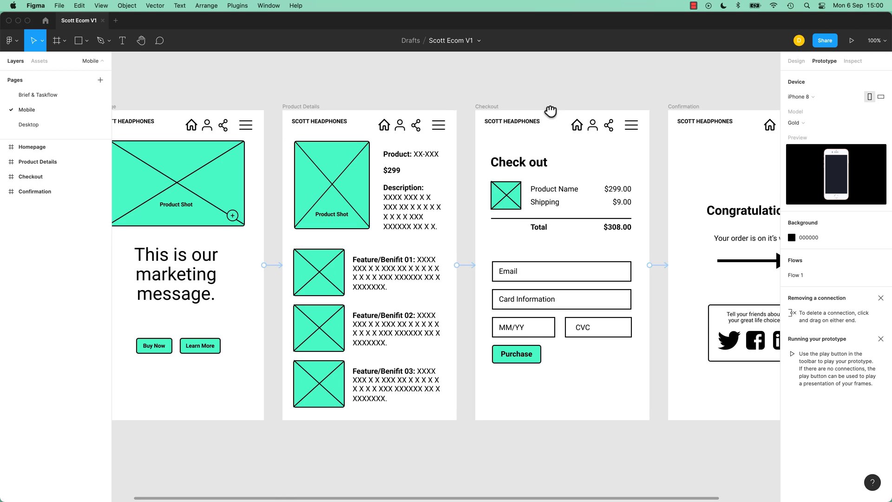
# - Play the prototype and advance through product details and Checkout to Congratulations
pyautogui.moveTo(560, 112); pyautogui.dragTo(508, 113)
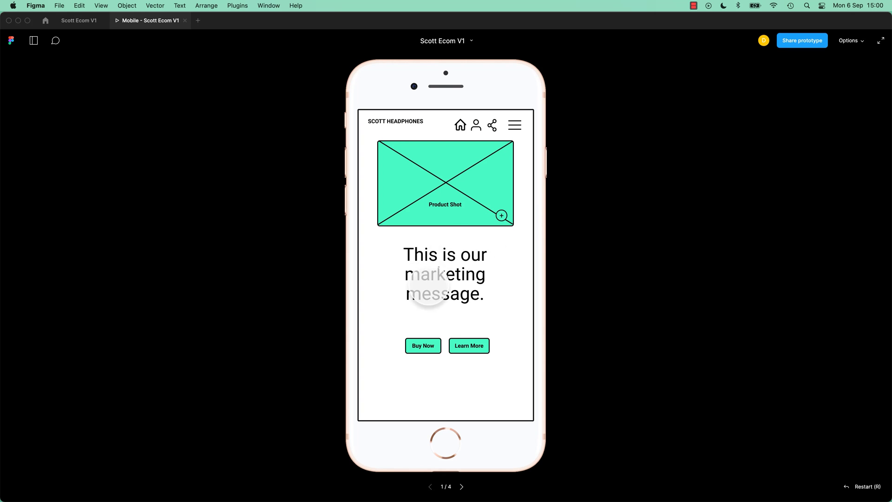
pyautogui.click(443, 187)
pyautogui.click(449, 250)
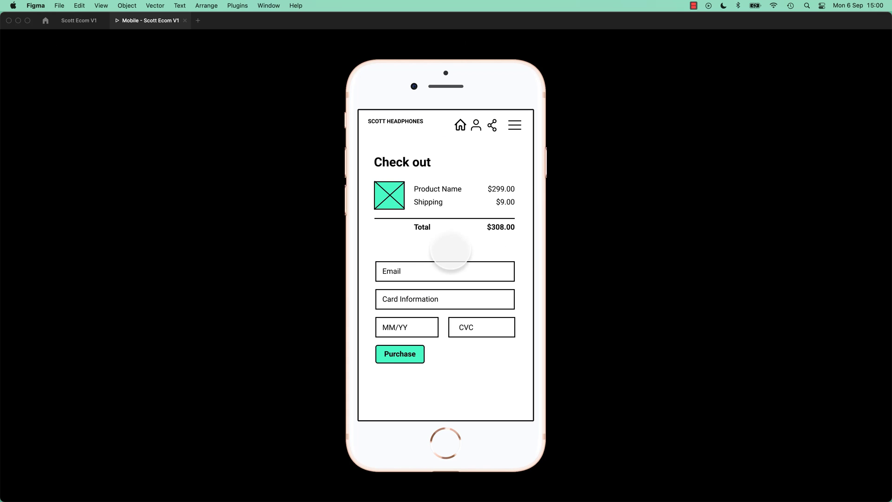
pyautogui.click(451, 251)
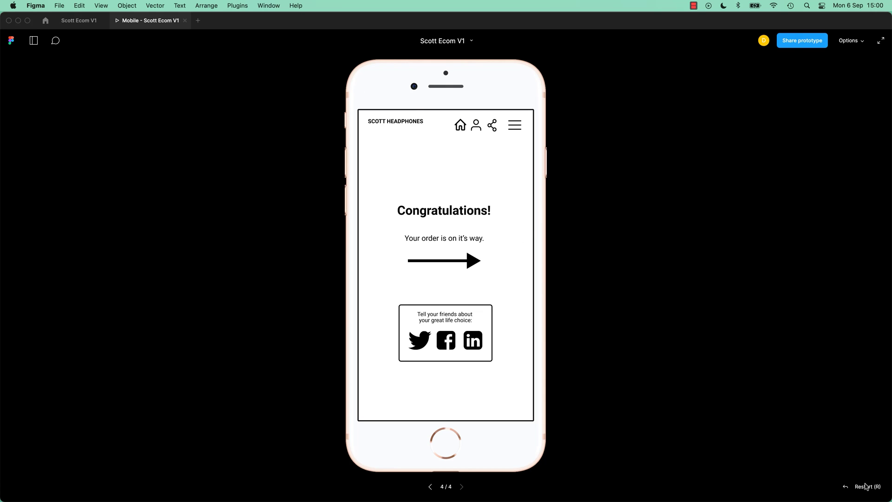
# - Restart with R, then step back and forward with the arrows to screen 4/4
pyautogui.press('r')
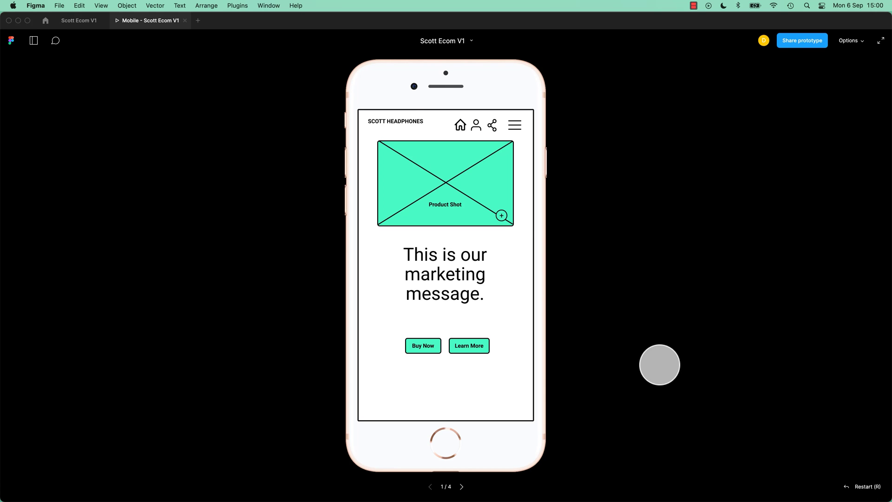
pyautogui.click(438, 272)
pyautogui.click(438, 273)
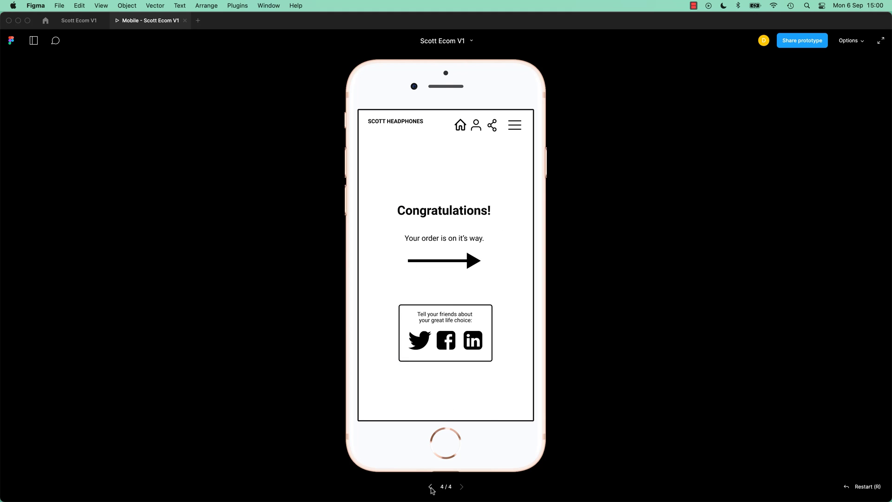
pyautogui.click(431, 487)
pyautogui.click(431, 486)
pyautogui.click(461, 487)
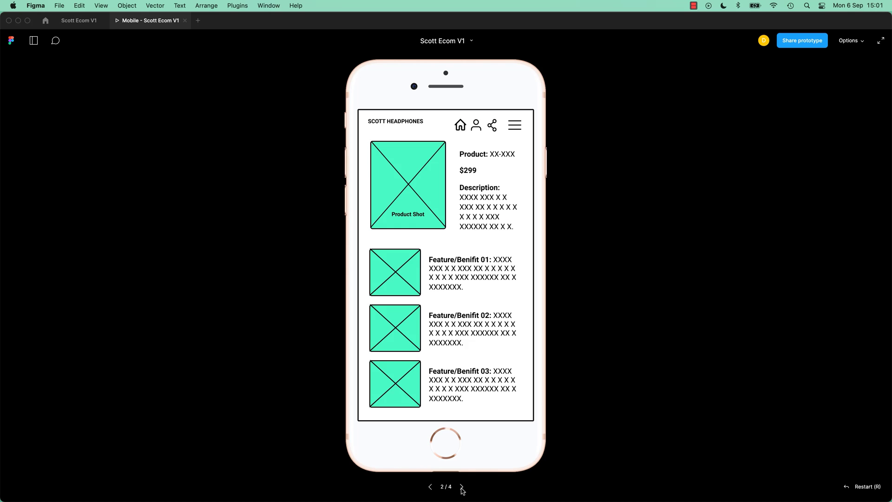
pyautogui.click(461, 487)
pyautogui.click(461, 486)
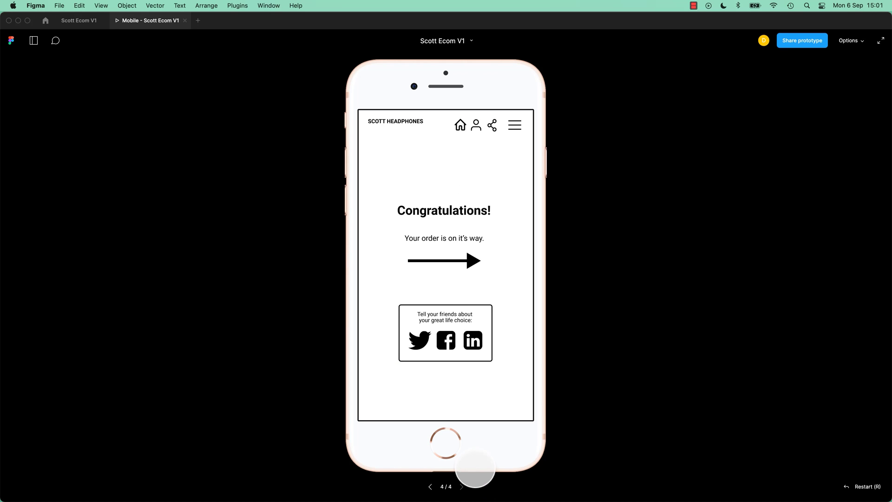
# - Open and dismiss the presentation Options menu, and toggle full screen on and off
pyautogui.click(864, 46)
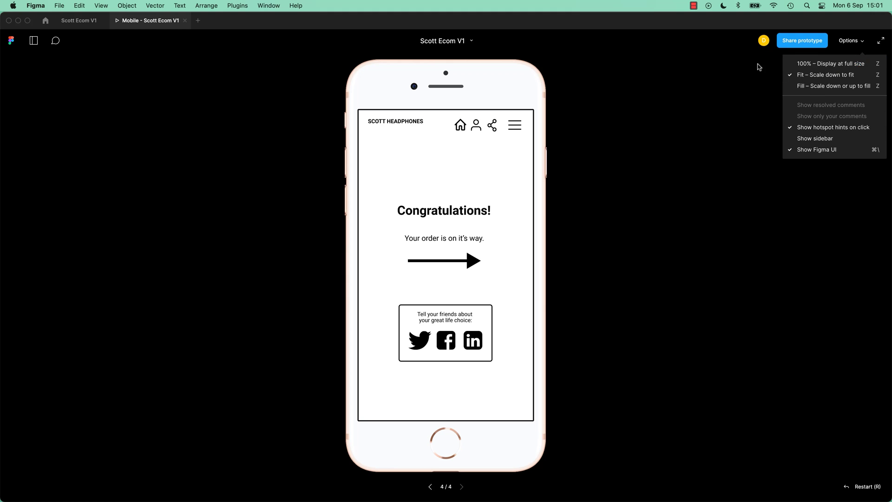
pyautogui.click(810, 65)
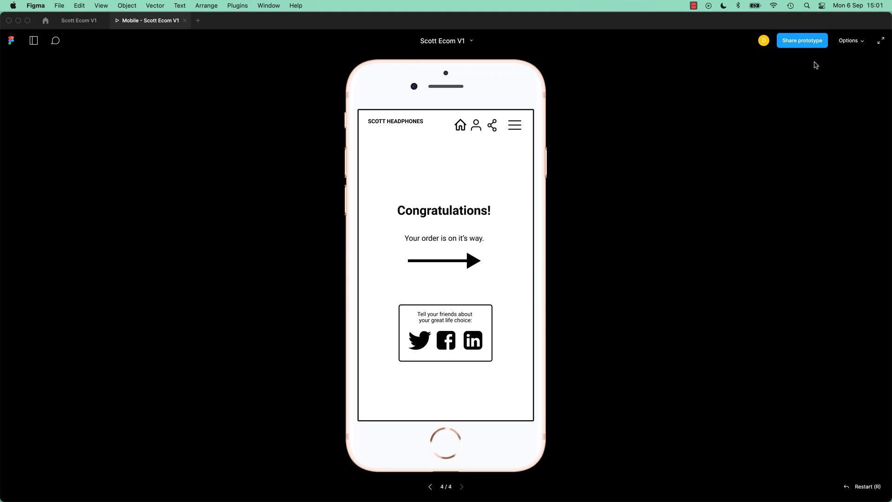
pyautogui.click(882, 40)
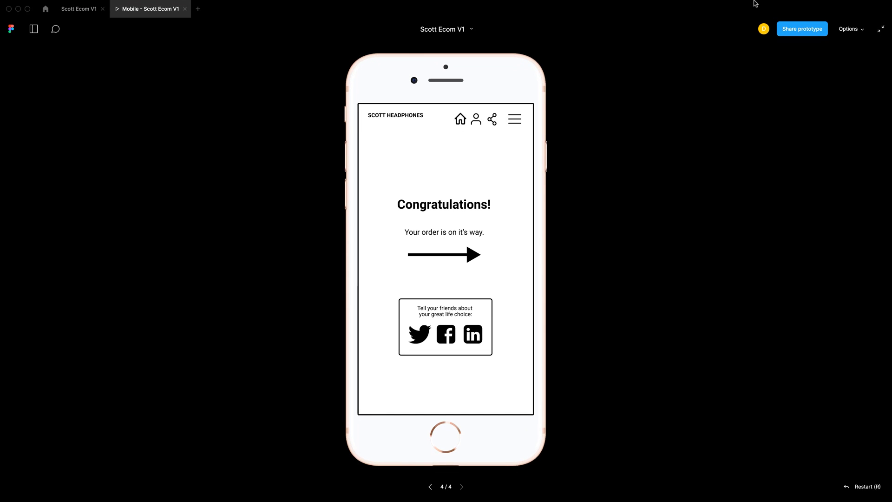
pyautogui.click(881, 29)
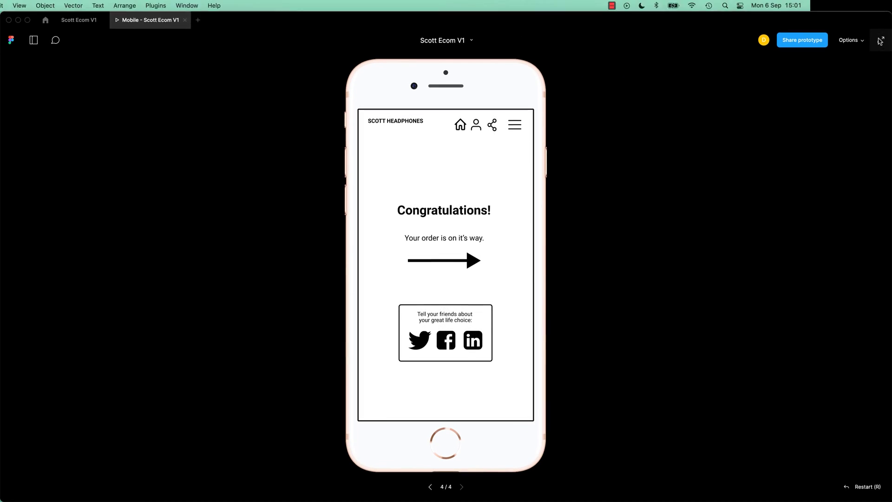
# - Reopen and close the Options menu, then visit the Scott Ecom V1 editor and return to the prototype
pyautogui.click(856, 44)
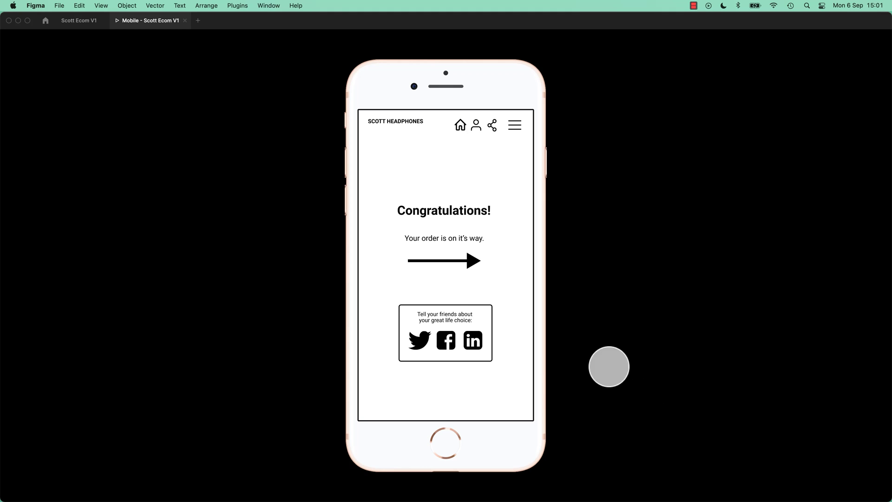
pyautogui.click(146, 36)
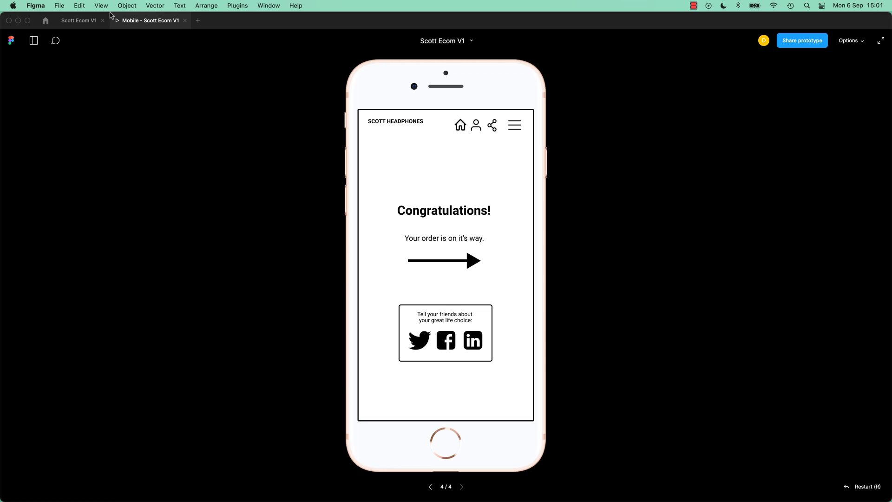
pyautogui.click(81, 21)
pyautogui.click(116, 21)
# - Select the Homepage Product Shot rectangle and review its Design, Inspect and Prototype panels
pyautogui.click(84, 23)
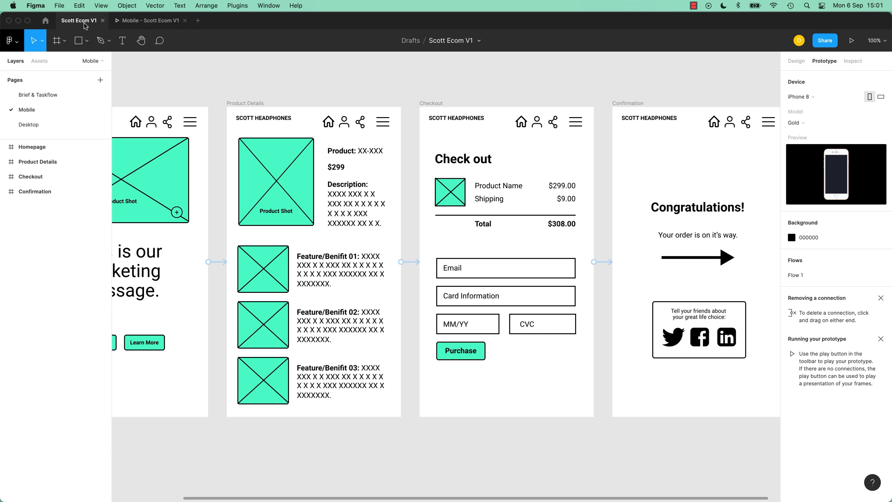
pyautogui.hscroll(-1, 265, 186)
pyautogui.hscroll(-5, 266, 186)
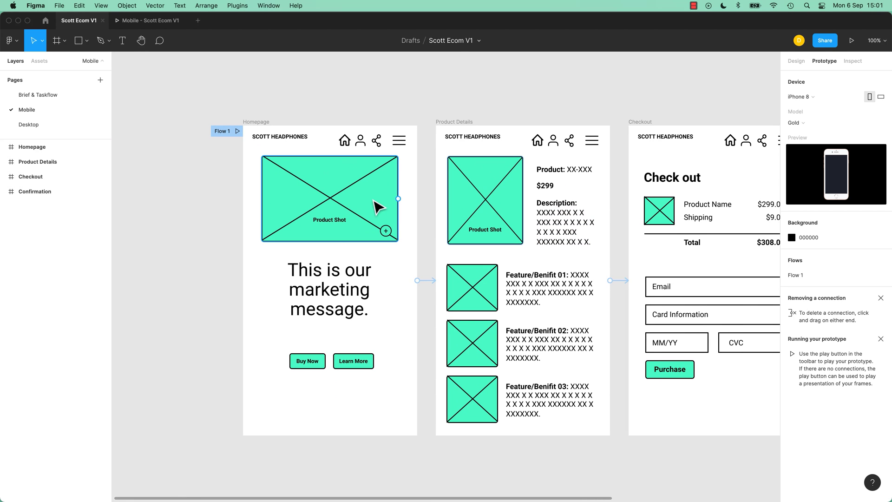
pyautogui.click(379, 206)
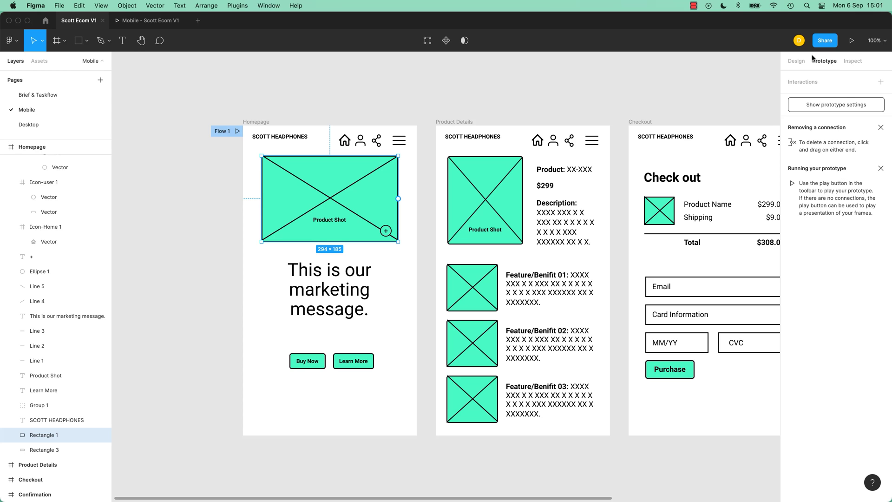
pyautogui.click(798, 61)
pyautogui.click(853, 61)
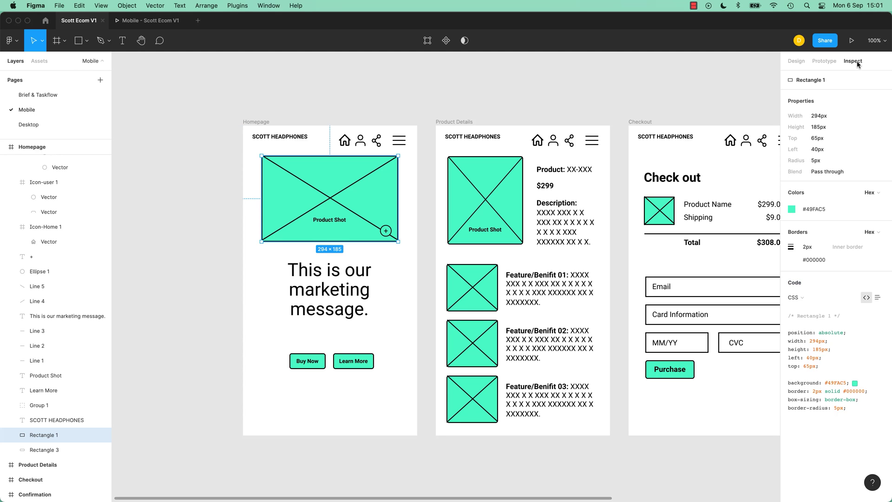
pyautogui.click(824, 61)
pyautogui.click(796, 61)
pyautogui.click(847, 62)
pyautogui.click(825, 60)
pyautogui.click(796, 61)
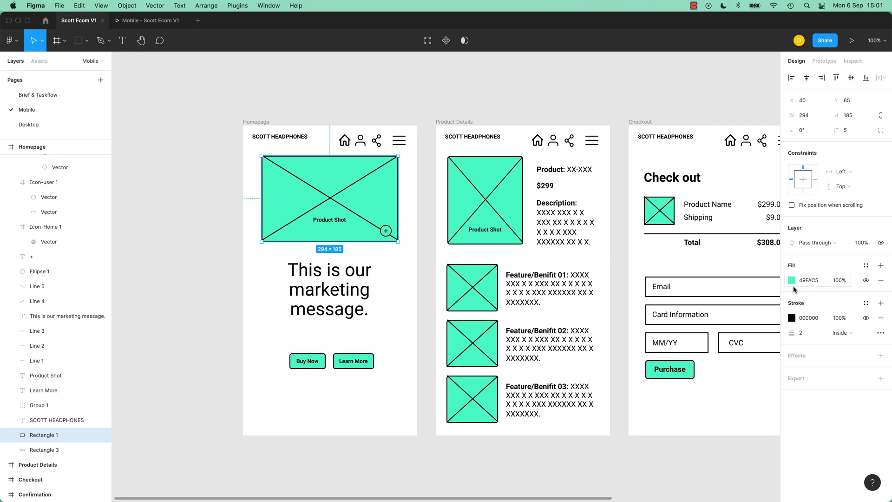
pyautogui.click(825, 61)
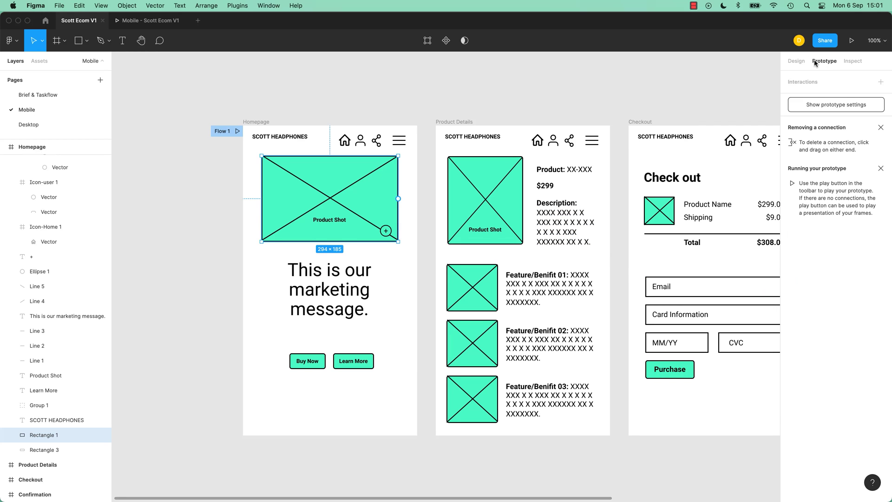
pyautogui.click(796, 61)
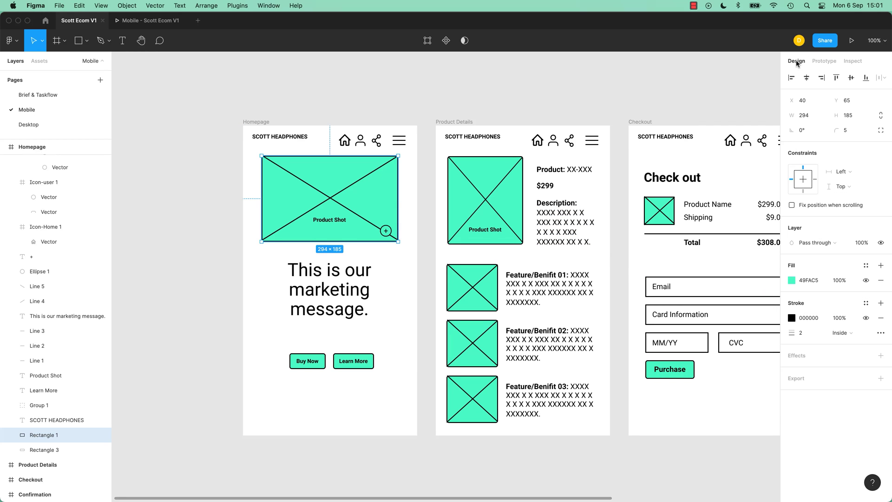
# - Change the rectangle's fill to pink FA4973 and return to the running prototype
pyautogui.click(793, 281)
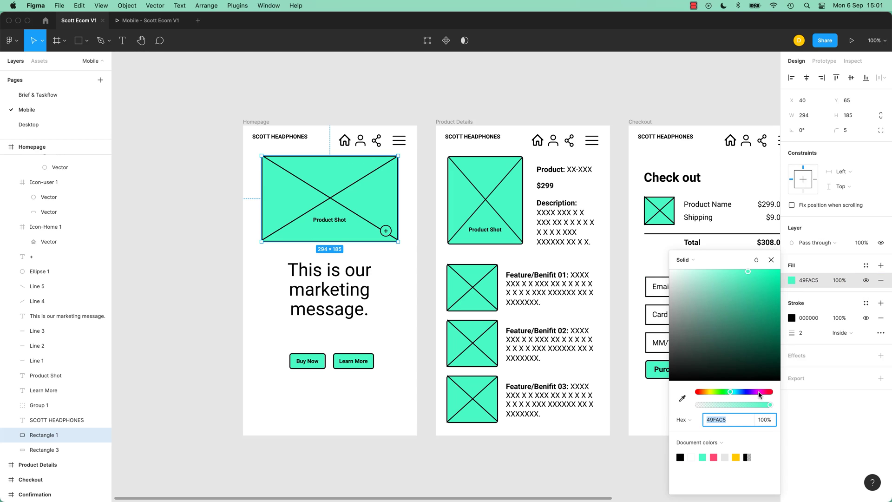
pyautogui.moveTo(760, 395); pyautogui.dragTo(769, 392)
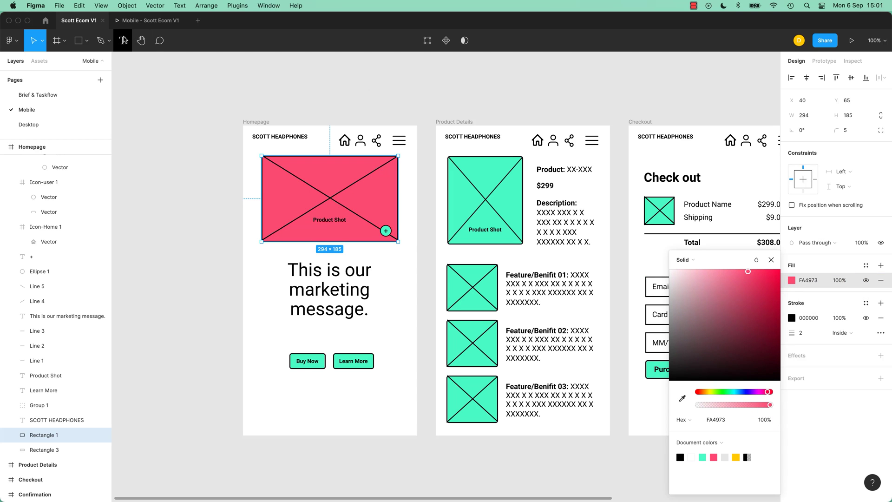
pyautogui.click(155, 23)
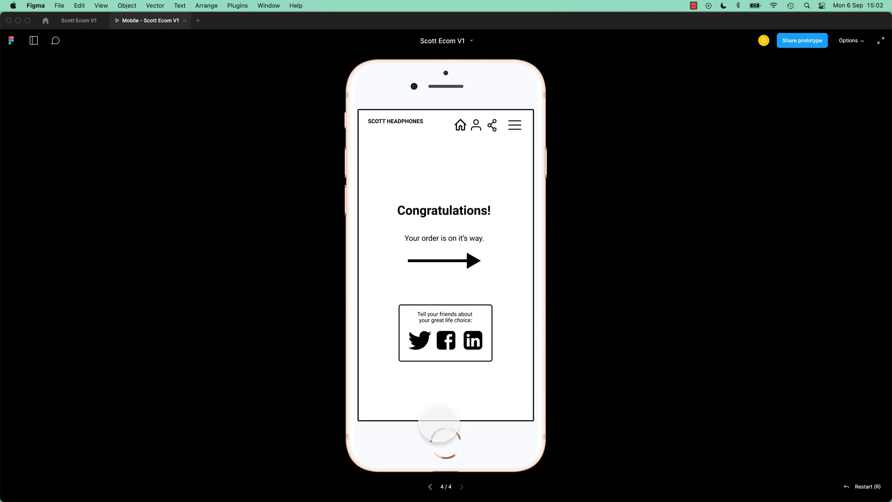
# - Step the prototype back through checkout and product page to the first marketing screen
pyautogui.click(430, 487)
pyautogui.click(430, 487)
pyautogui.click(430, 487)
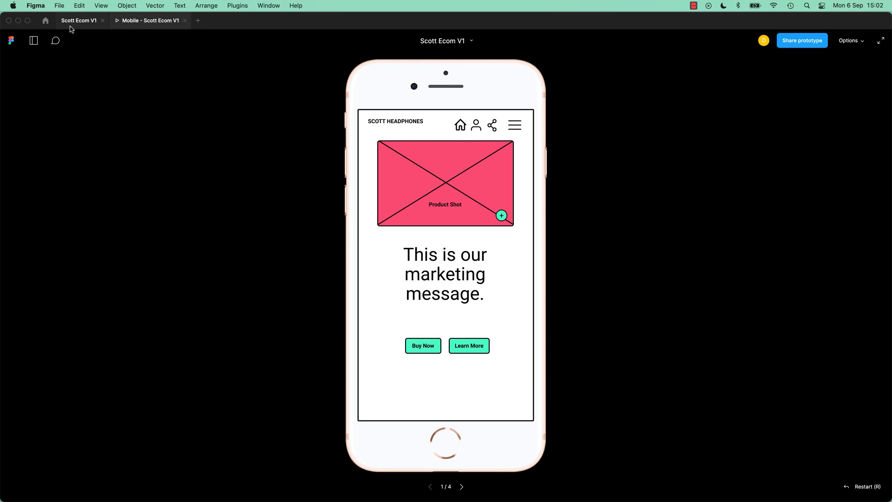
# - Switch between the editor and prototype tabs, then go to the home file browser
pyautogui.rightClick(145, 24)
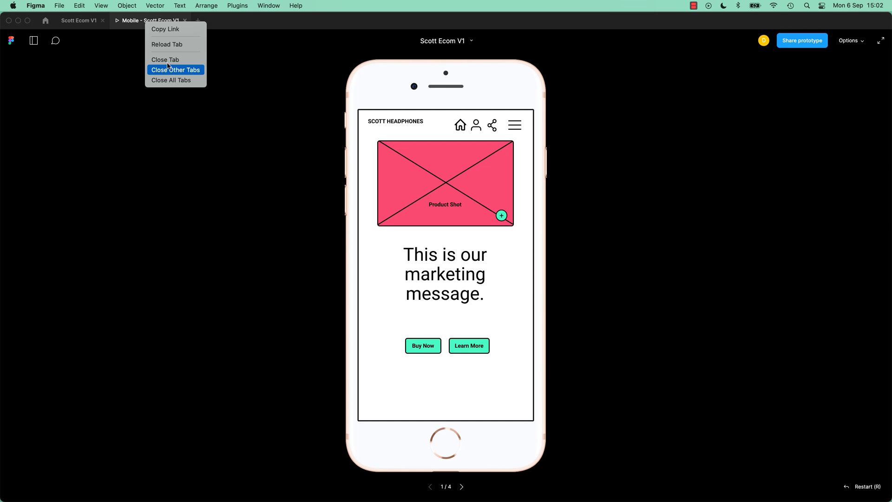
pyautogui.click(89, 22)
pyautogui.click(88, 22)
pyautogui.click(135, 22)
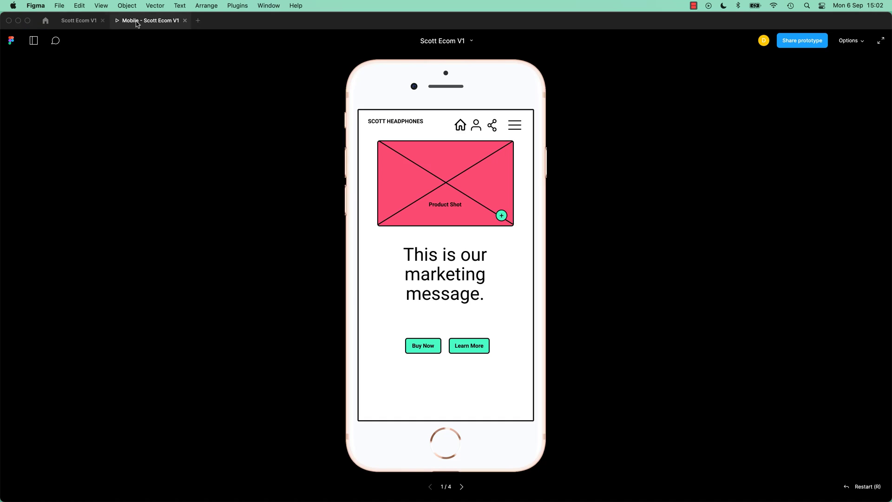
pyautogui.click(81, 23)
pyautogui.click(143, 25)
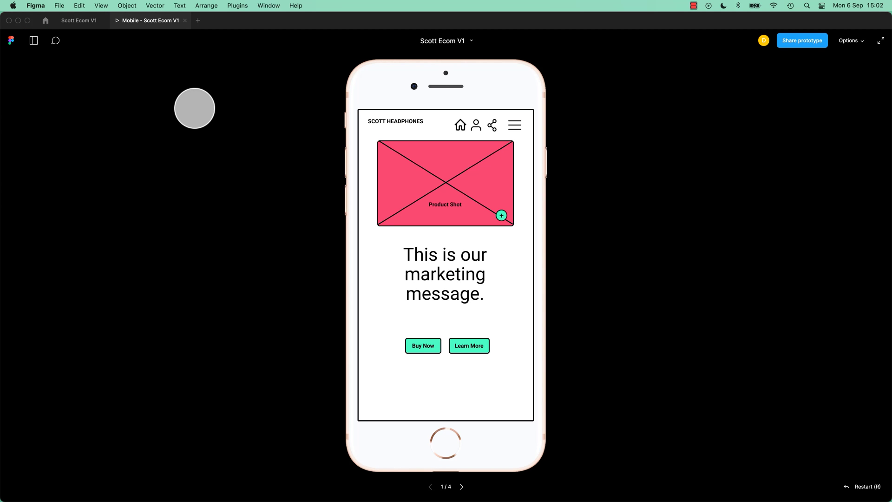
pyautogui.hotkey('ctrl', 'shift', 'Tab')
pyautogui.hotkey('ctrl', 'shift', 'Tab')
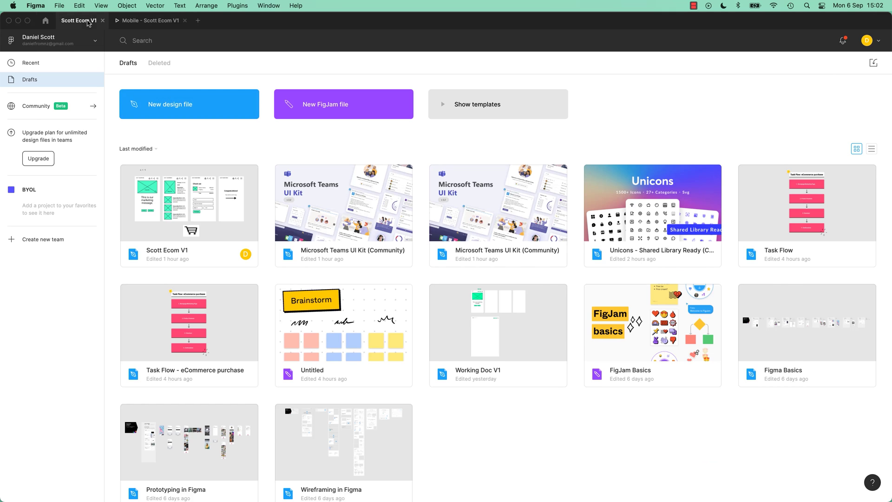
# - Reopen Scott Ecom V1 and darken the product shot's fill to dark green 0E4534
pyautogui.click(88, 24)
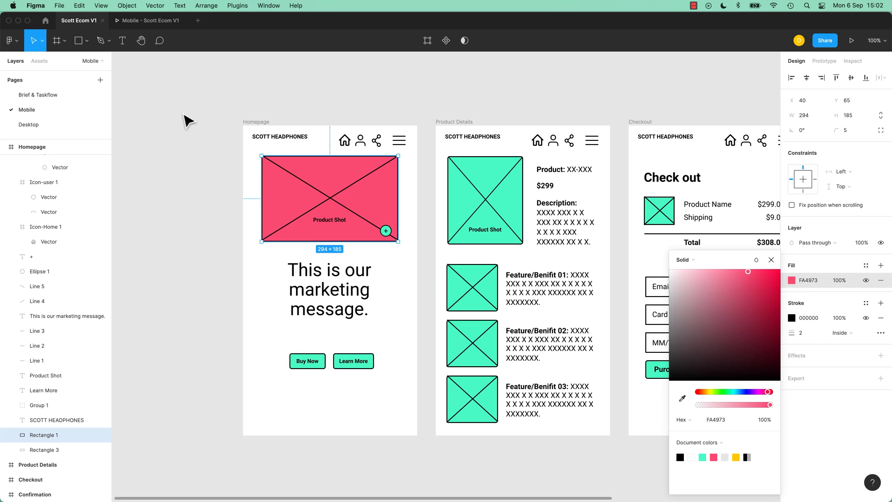
pyautogui.click(45, 21)
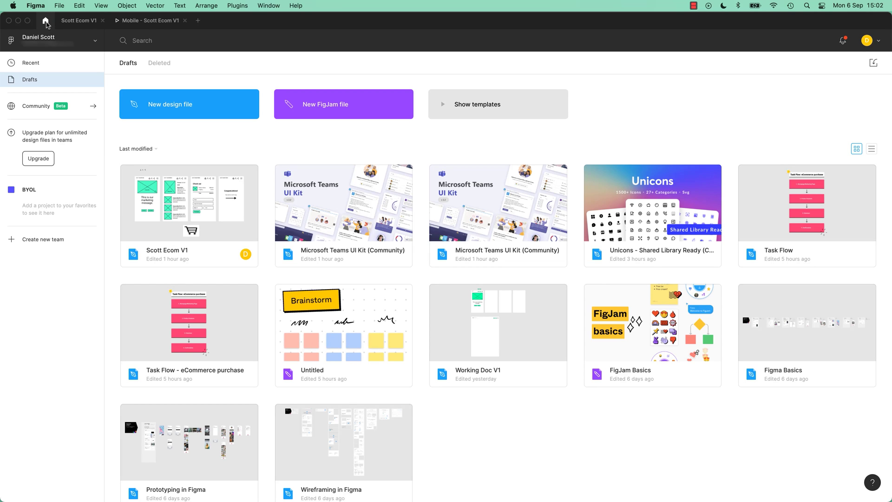
pyautogui.click(93, 27)
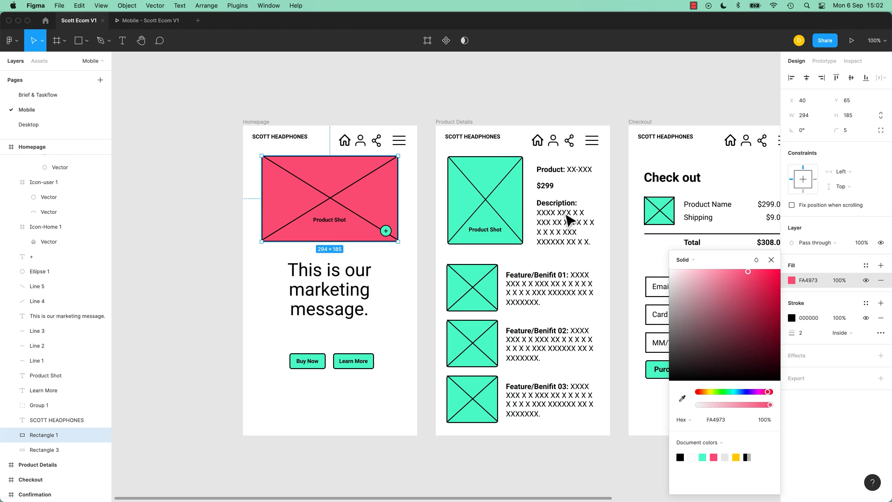
pyautogui.moveTo(742, 319); pyautogui.dragTo(758, 350)
pyautogui.click(733, 395)
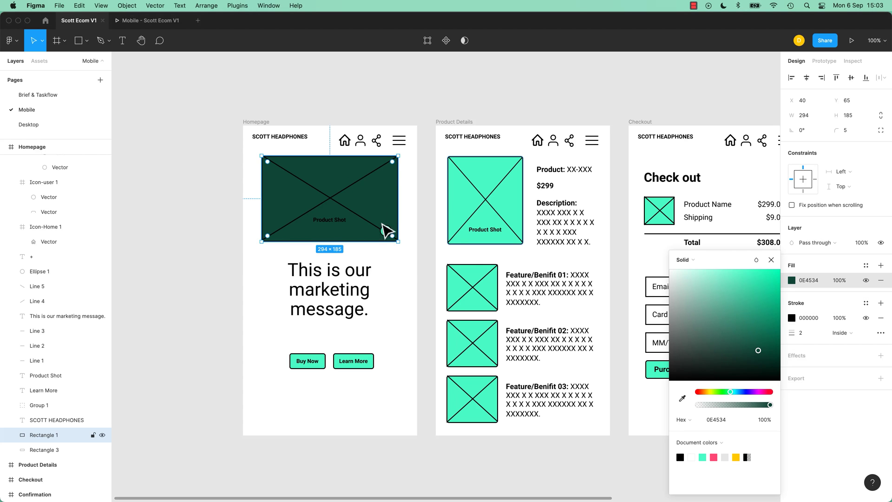
# - Remove the Homepage frame's connection and preview the prototype in its phone frame
pyautogui.click(263, 123)
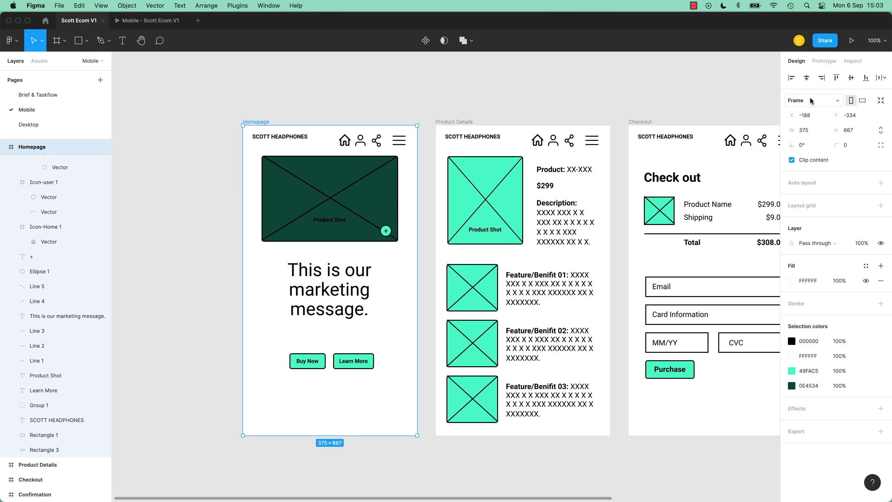
pyautogui.click(824, 61)
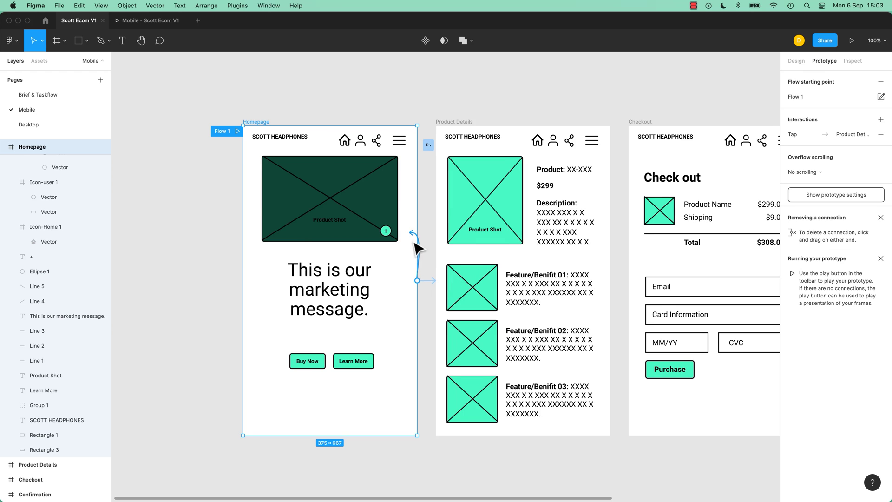
pyautogui.moveTo(417, 247); pyautogui.dragTo(139, 136)
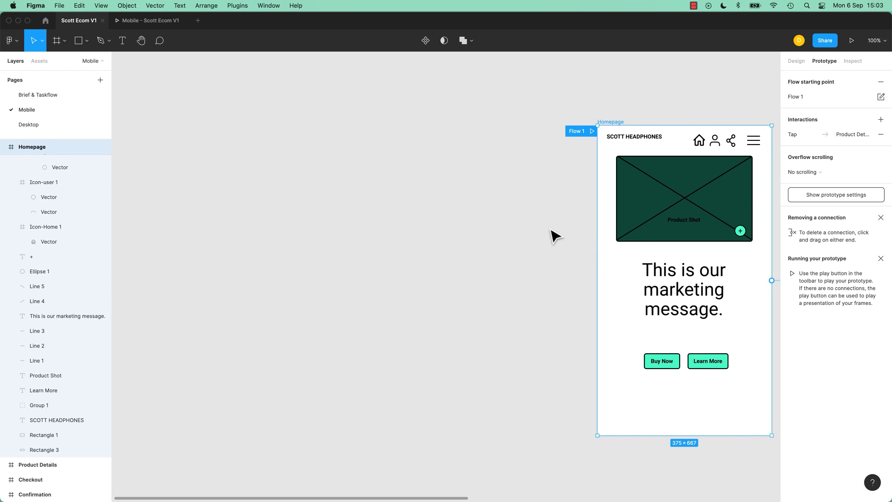
pyautogui.hscroll(10, 612, 233)
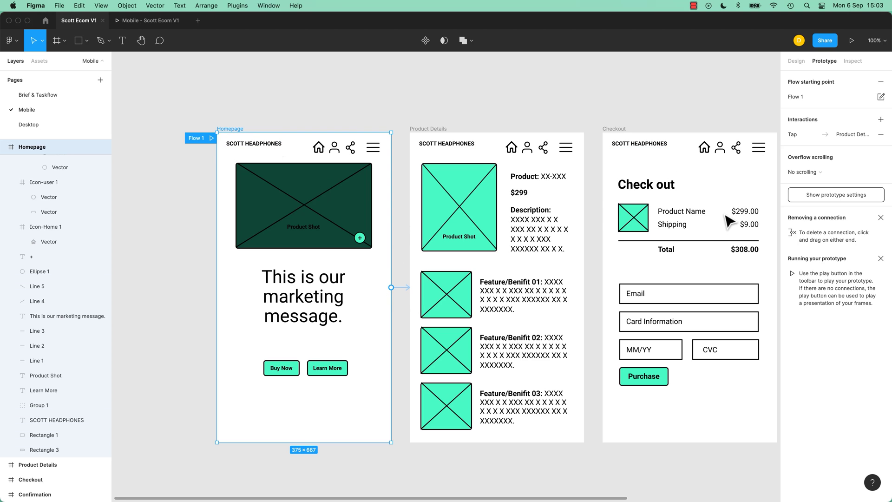
pyautogui.click(147, 16)
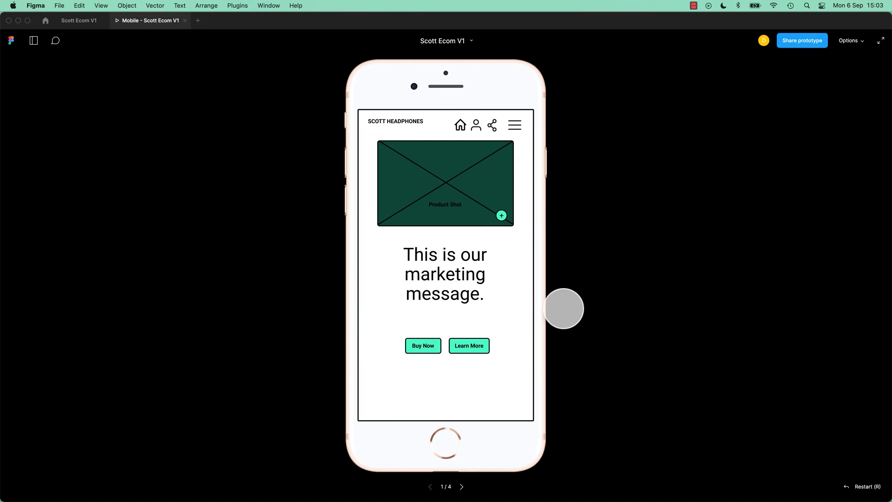
pyautogui.click(80, 25)
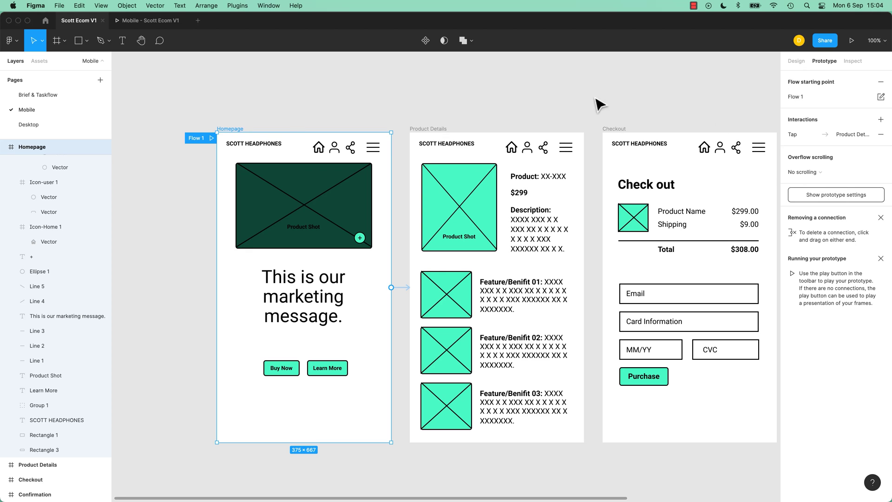
# - Deselect everything to reach the file's prototype device settings and open the device list
pyautogui.click(548, 96)
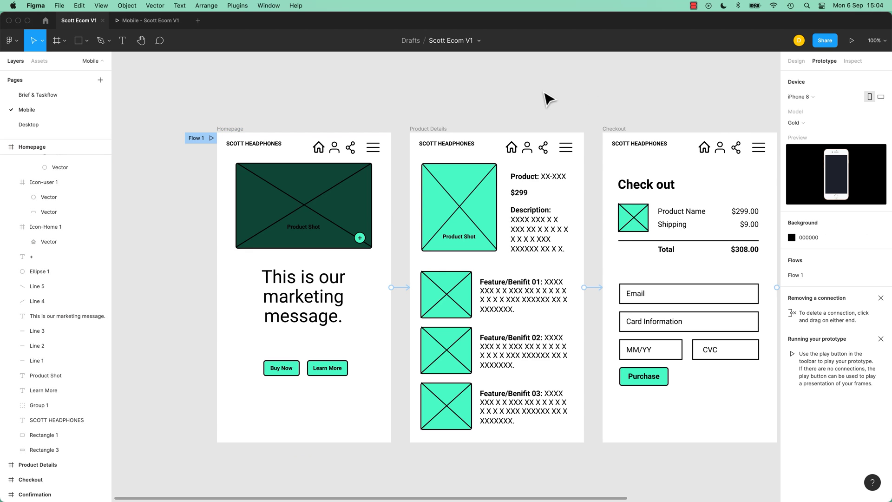
pyautogui.click(795, 61)
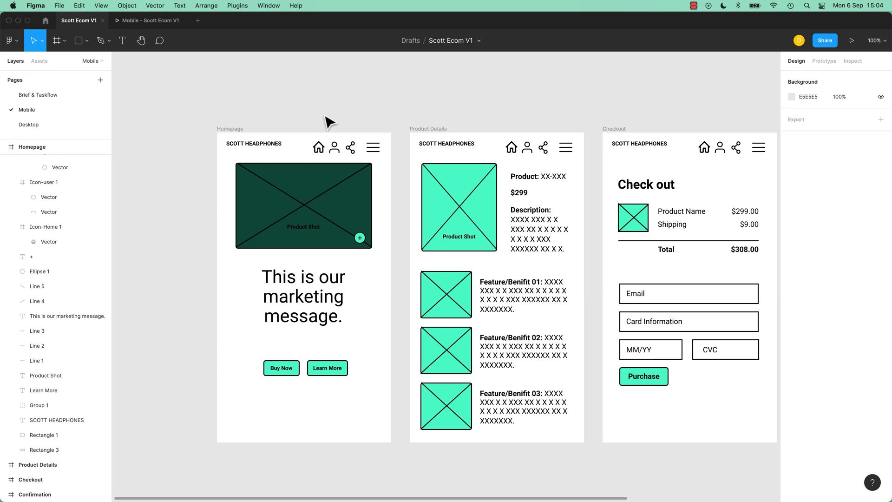
pyautogui.click(245, 129)
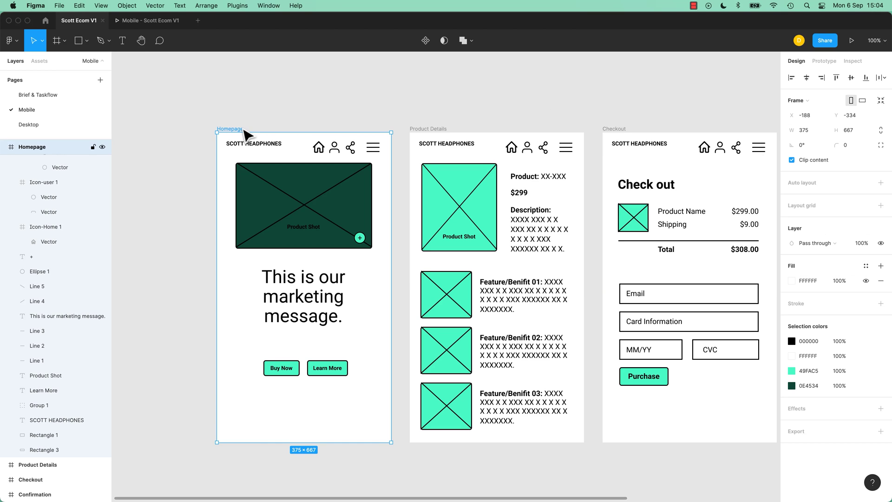
pyautogui.click(825, 61)
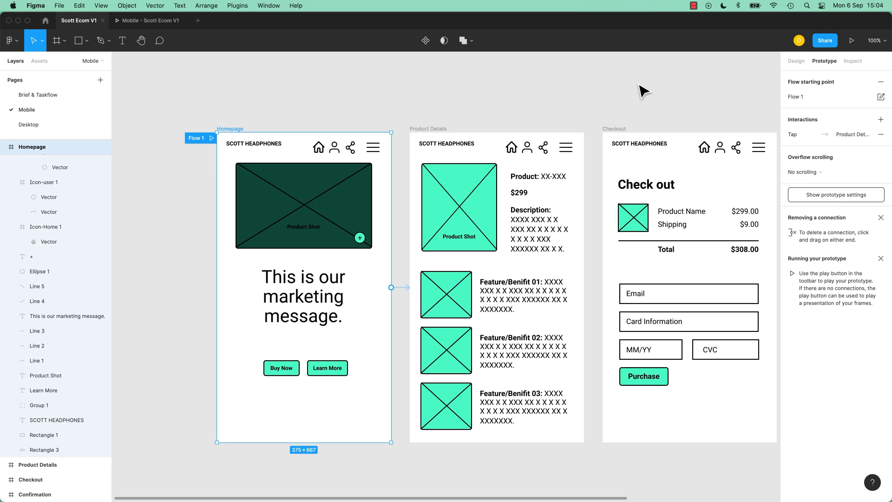
pyautogui.click(851, 196)
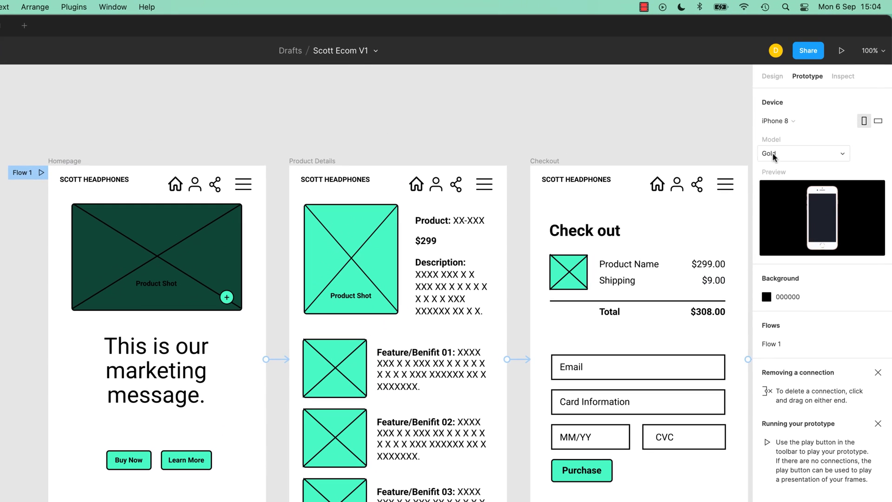
pyautogui.click(811, 97)
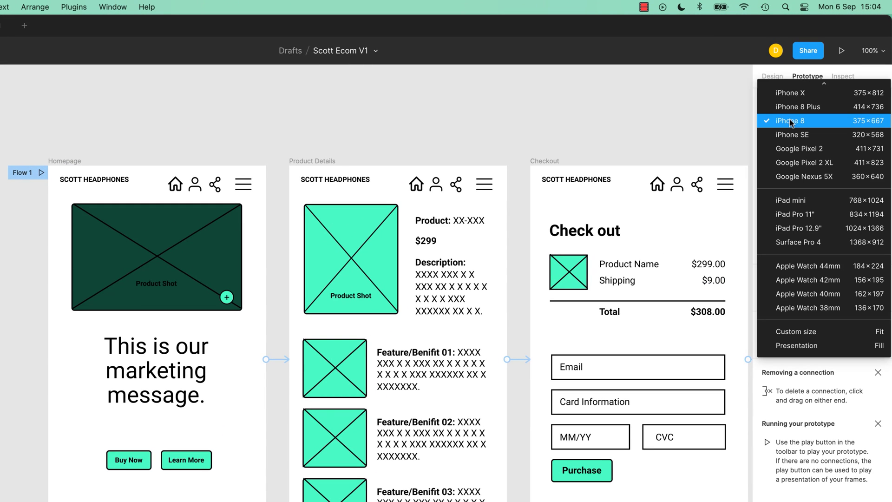
# - Try Google Pixel 2 as the device in Just Black, Kinda Blue and Clearly White
pyautogui.click(807, 153)
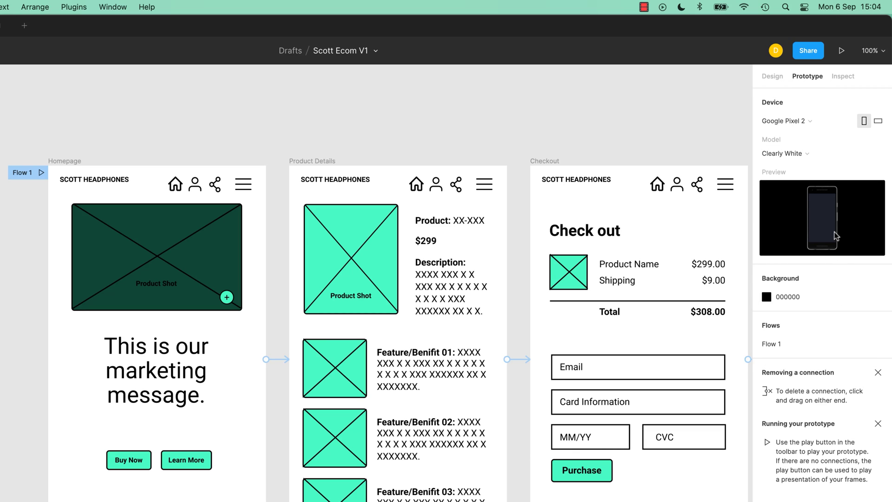
pyautogui.click(793, 154)
pyautogui.click(790, 162)
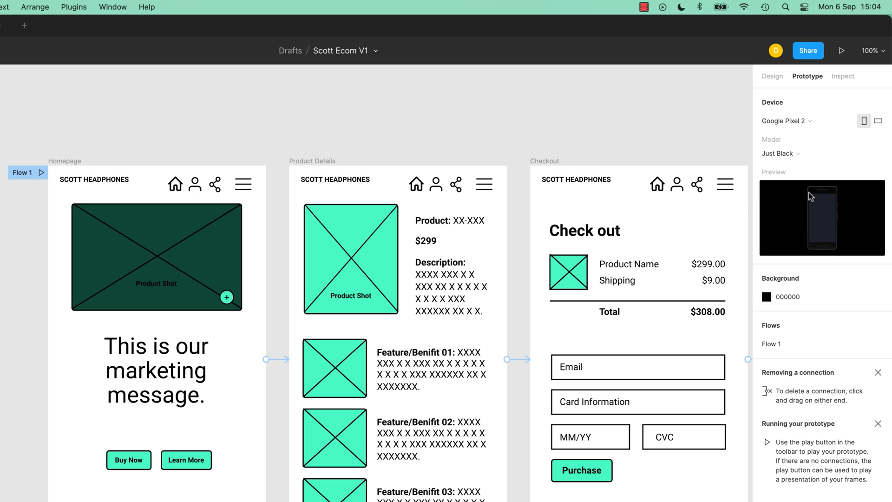
pyautogui.click(790, 158)
pyautogui.click(786, 166)
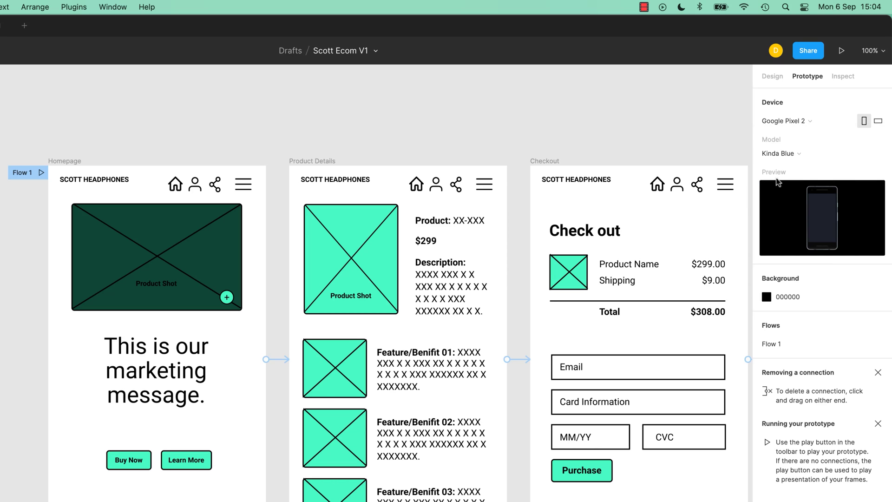
pyautogui.click(785, 154)
pyautogui.click(801, 127)
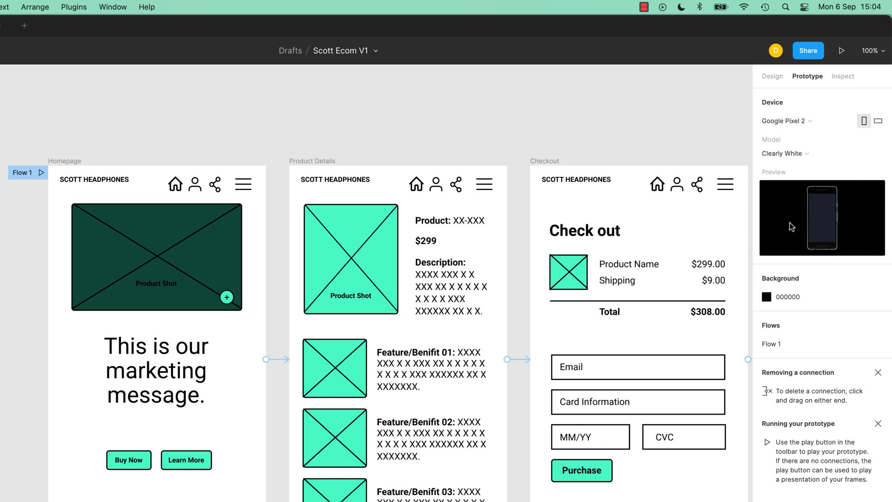
# - Set the device to iPhone 8 in Space Grey with landscape orientation
pyautogui.click(791, 121)
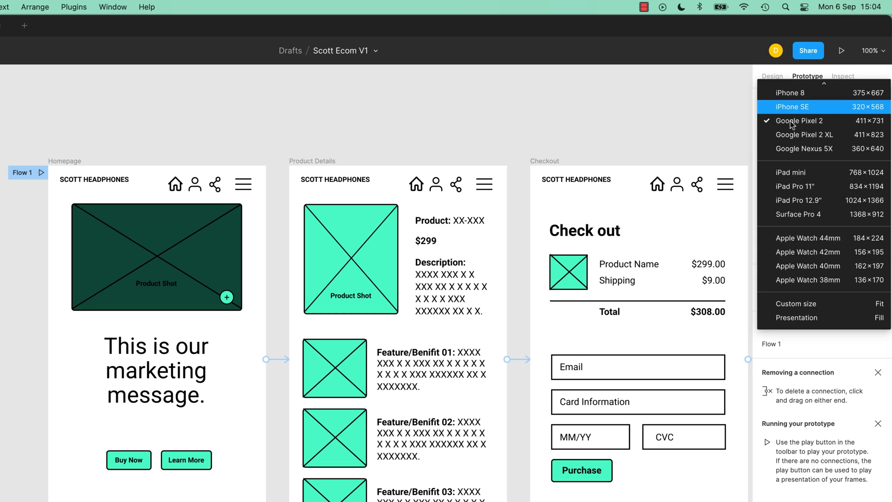
pyautogui.click(805, 93)
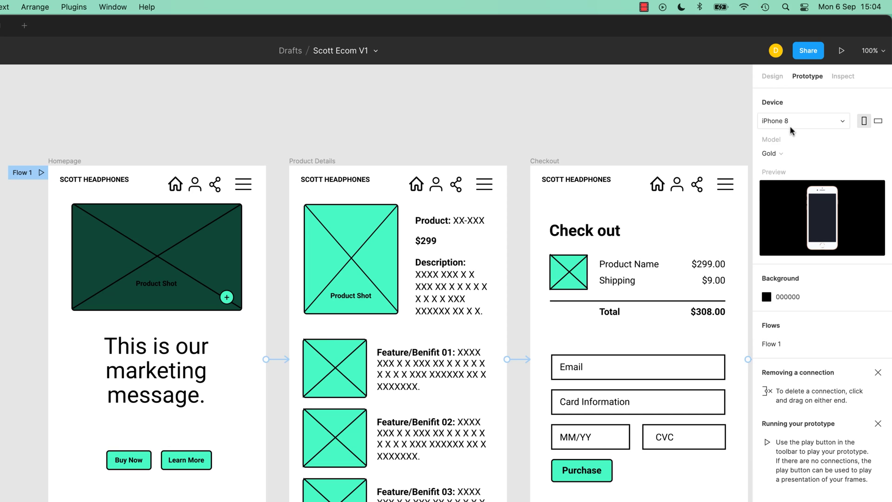
pyautogui.click(791, 156)
pyautogui.click(796, 169)
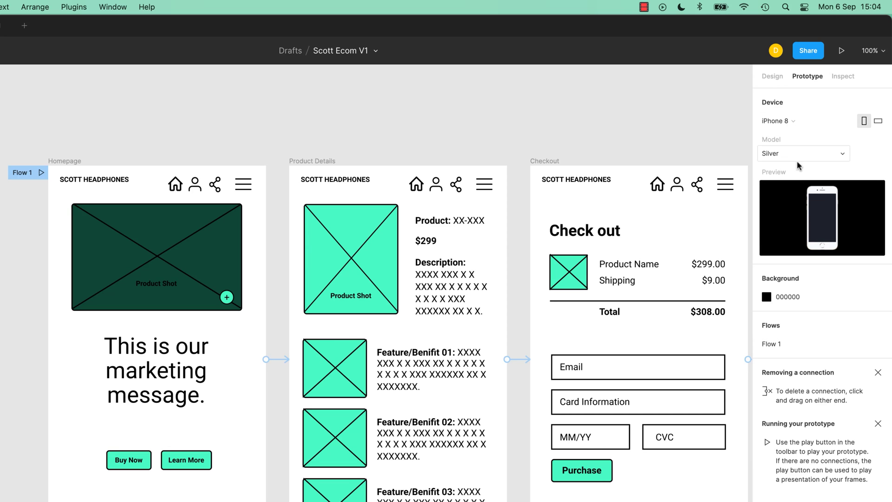
pyautogui.click(795, 154)
pyautogui.click(806, 171)
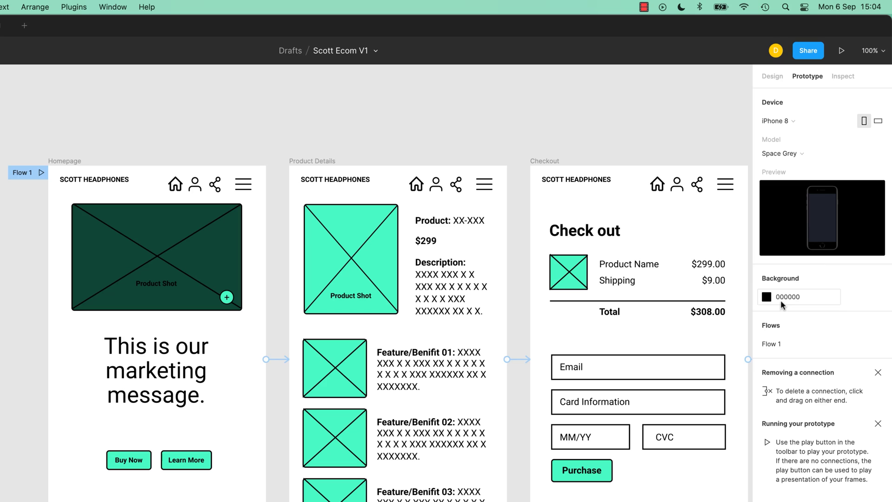
pyautogui.click(878, 121)
pyautogui.click(865, 121)
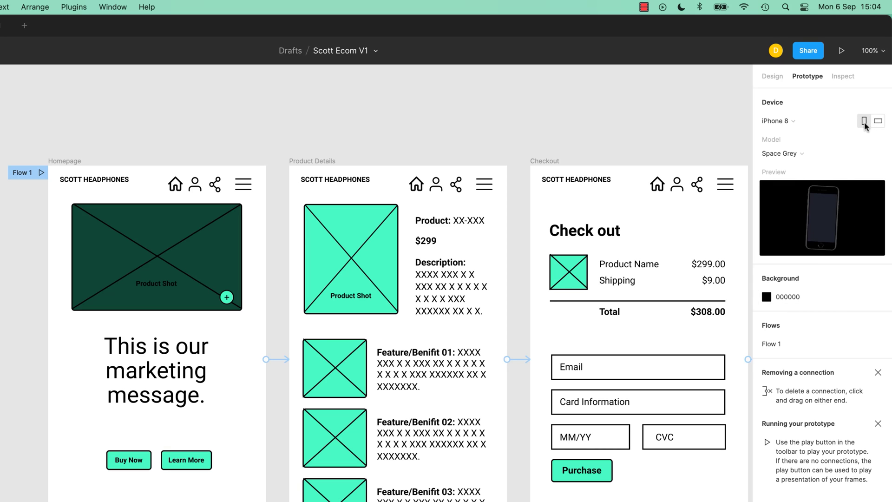
pyautogui.click(876, 123)
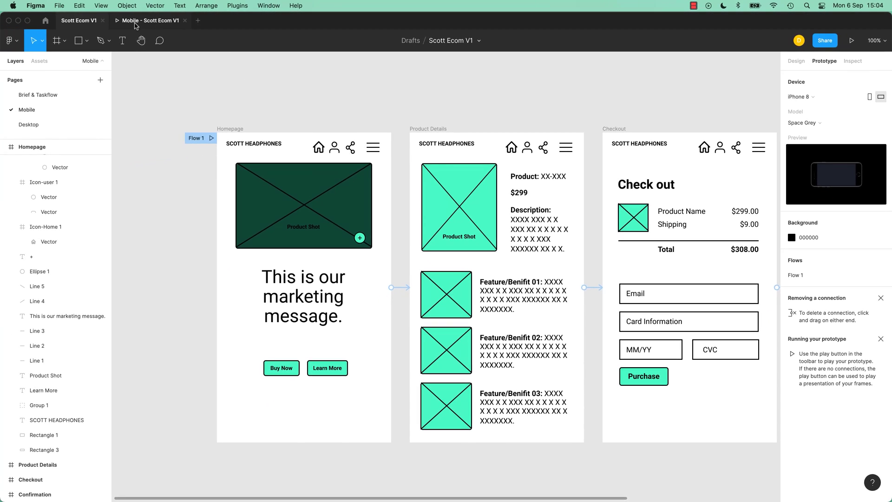
# - Present the prototype to check the landscape view, then switch the iPhone 8 to portrait
pyautogui.press('super+alt+Return')
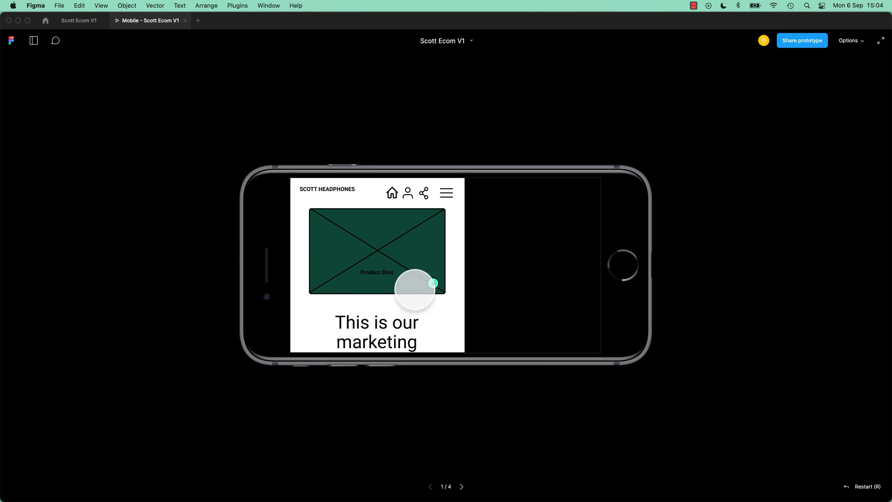
pyautogui.scroll(-5, 414, 294)
pyautogui.scroll(5, 420, 279)
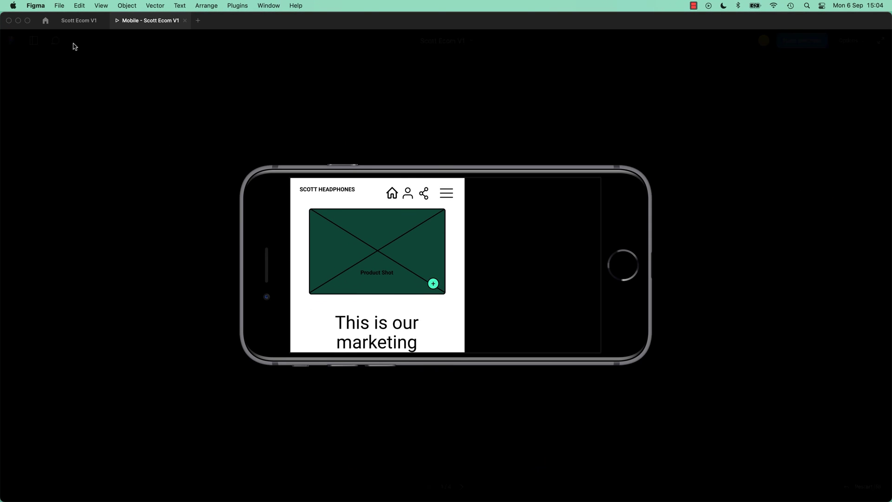
pyautogui.click(83, 22)
pyautogui.click(869, 97)
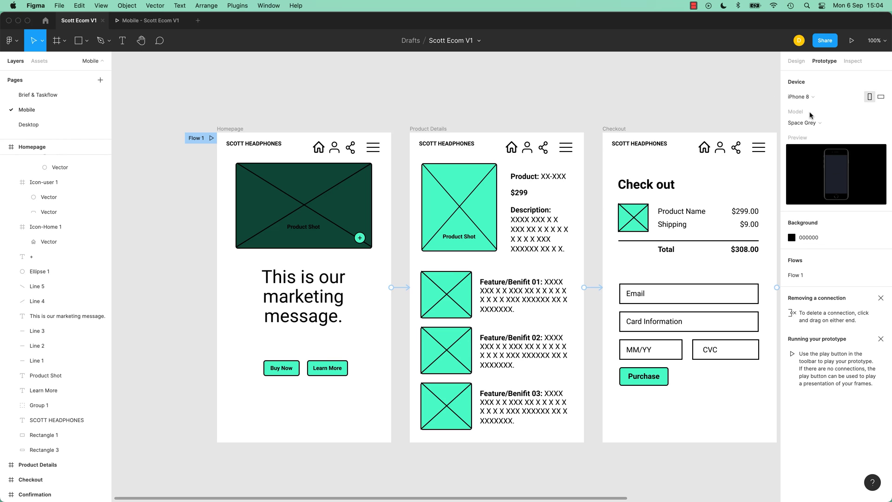
# - With Homepage selected, start the Frame tool and expand and collapse the Phone and Desktop presets
pyautogui.click(242, 129)
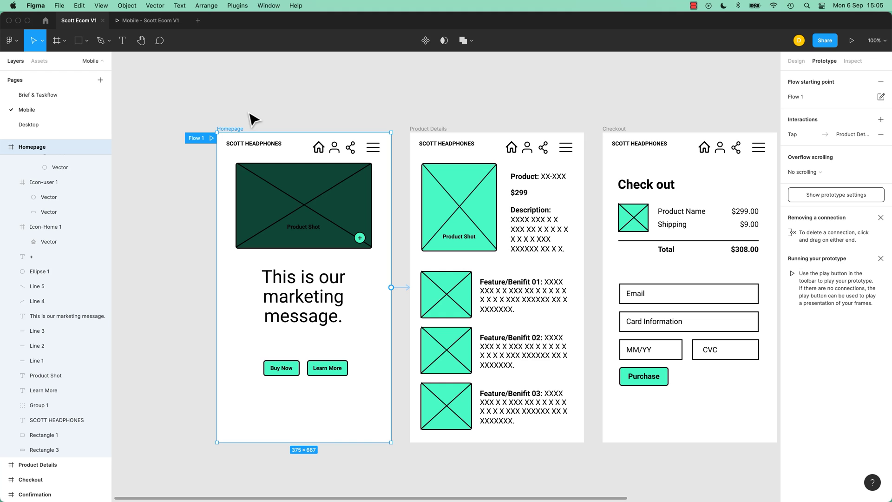
pyautogui.scroll(-10, 412, 169)
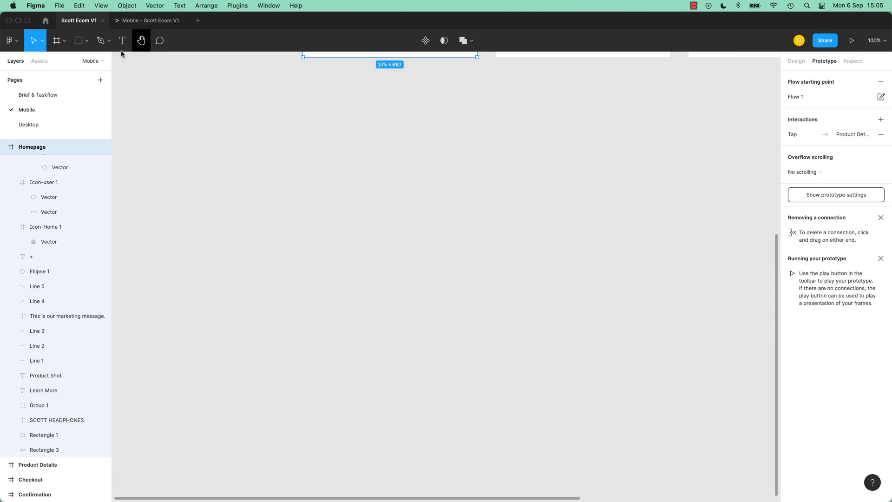
pyautogui.click(57, 40)
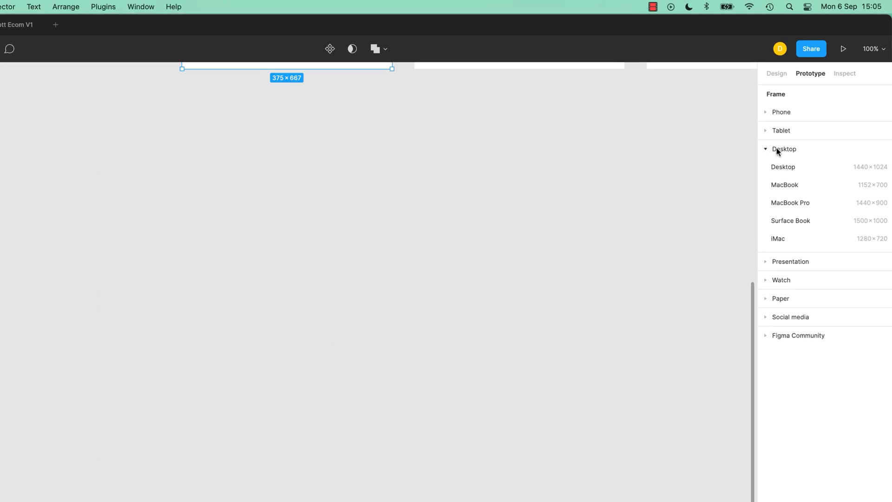
pyautogui.click(786, 126)
pyautogui.click(764, 118)
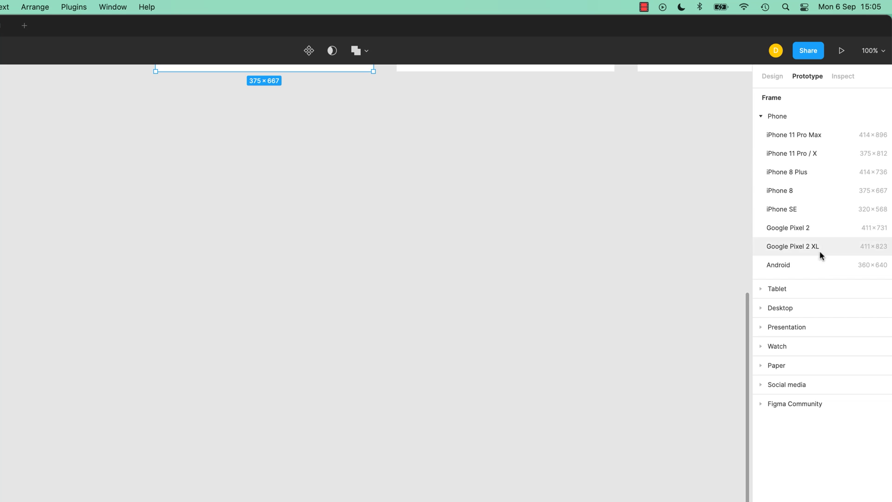
pyautogui.click(762, 119)
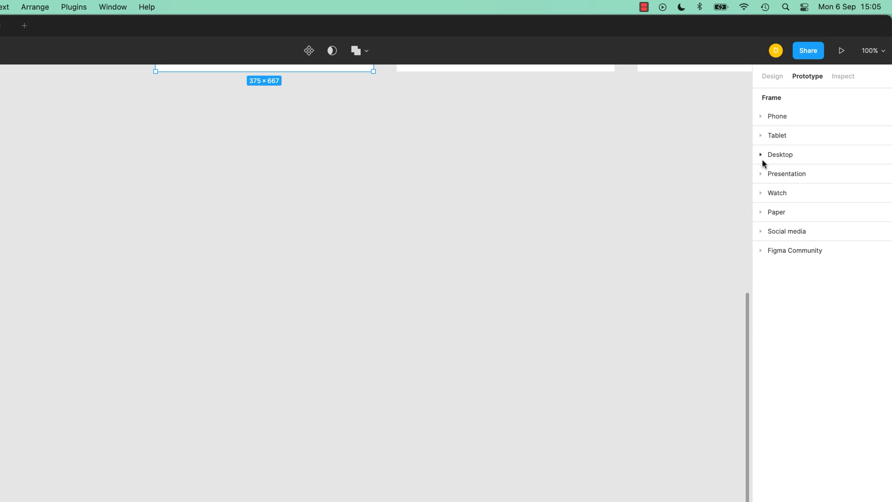
pyautogui.click(781, 155)
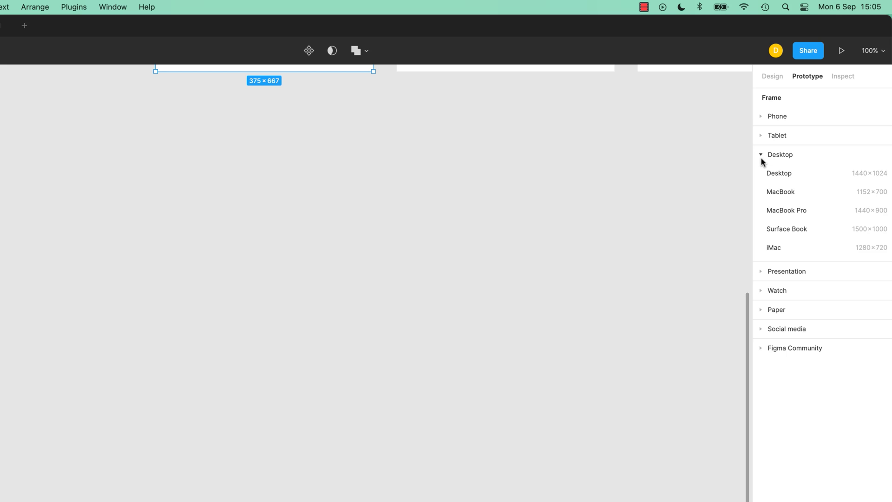
pyautogui.click(761, 155)
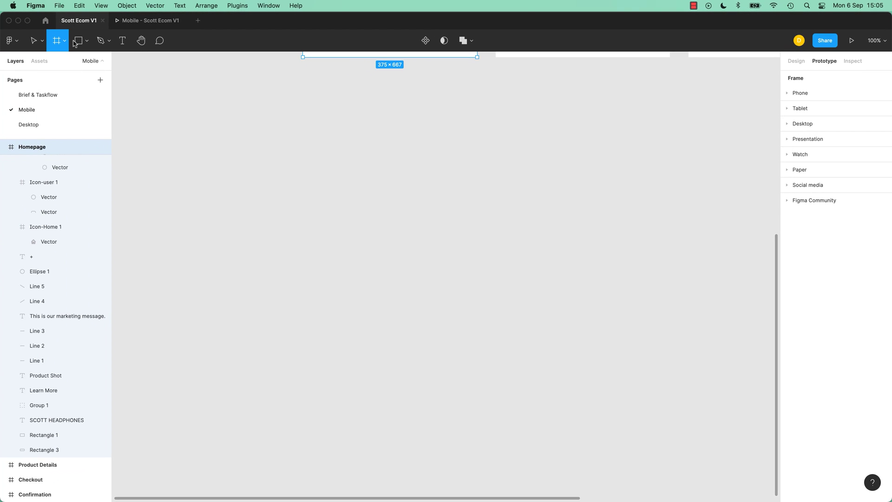
# - On the Desktop page, delete an accidental new frame and open the page's prototype device list
pyautogui.click(23, 124)
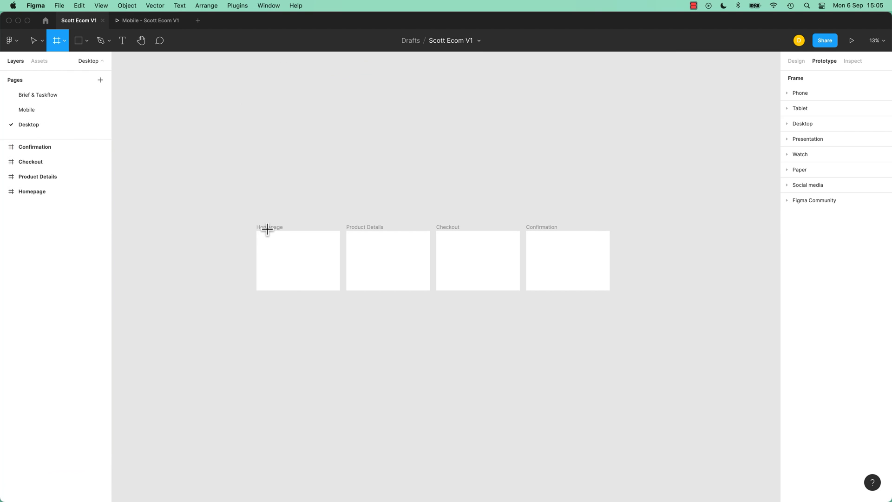
pyautogui.click(796, 61)
pyautogui.click(270, 229)
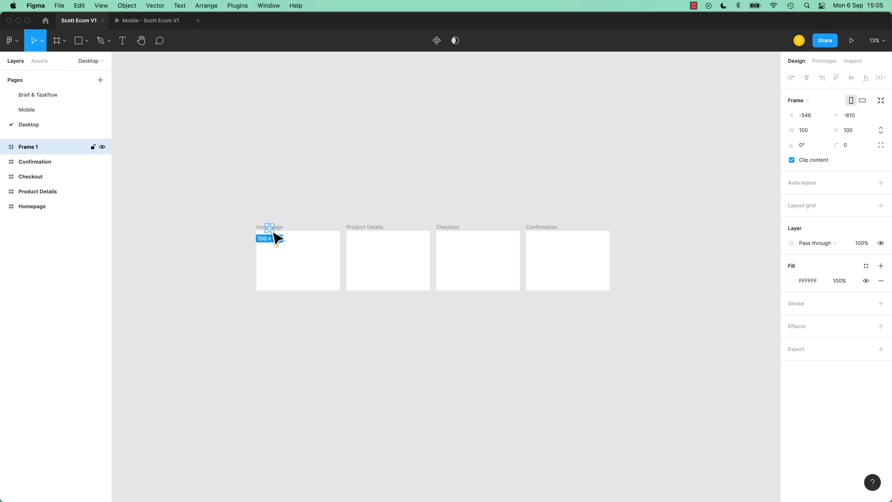
pyautogui.press('BackSpace')
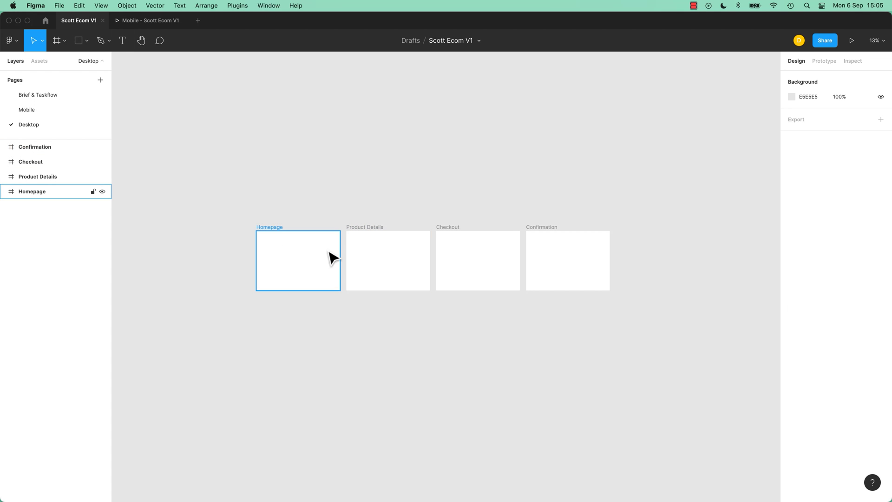
pyautogui.click(276, 235)
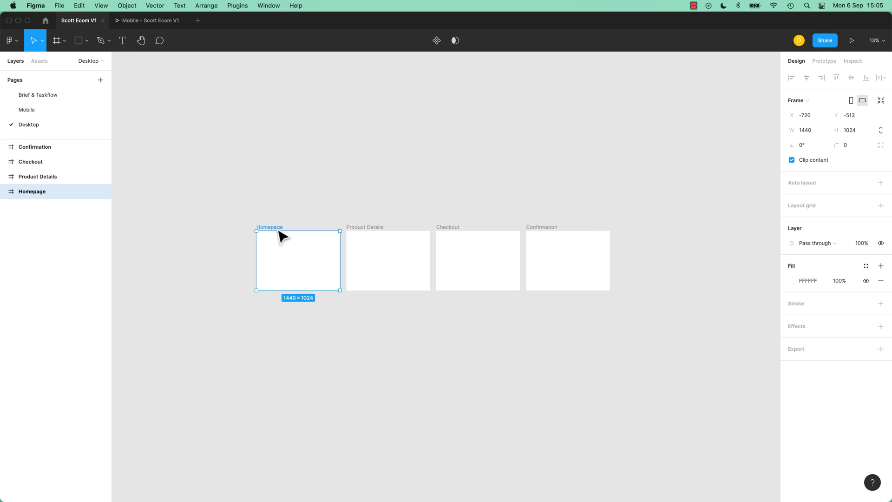
pyautogui.click(825, 60)
pyautogui.press('Escape')
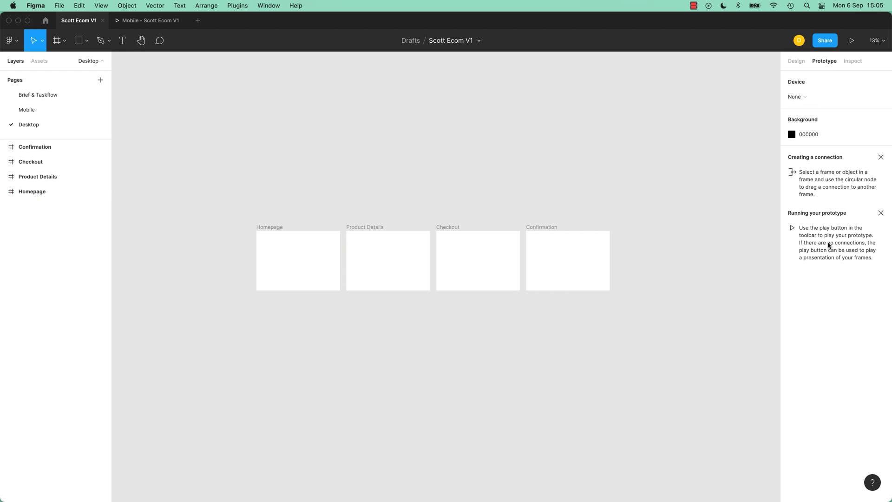
pyautogui.click(820, 98)
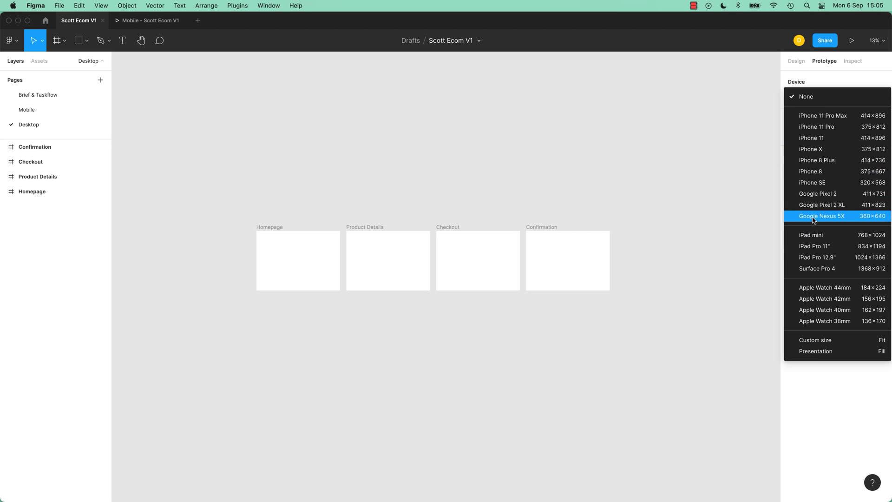
# - Leave the Desktop device at None, then return to the Mobile page's Homepage connection
pyautogui.click(450, 76)
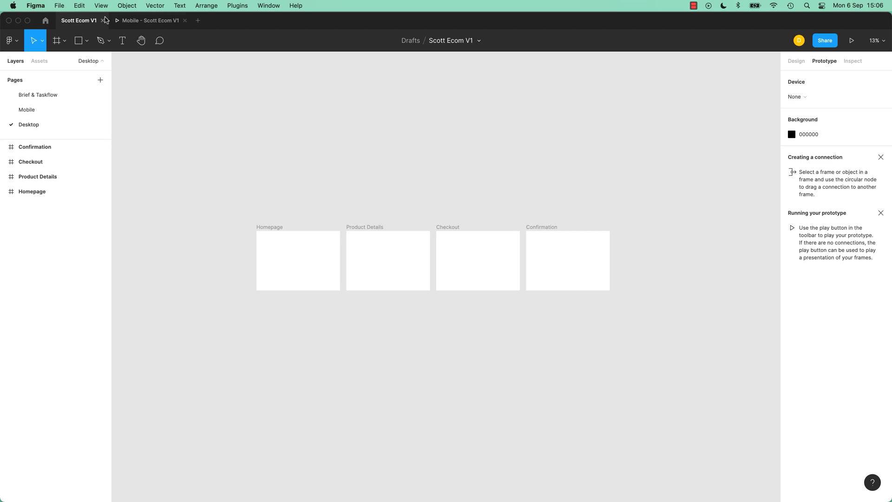
pyautogui.click(159, 24)
pyautogui.click(85, 25)
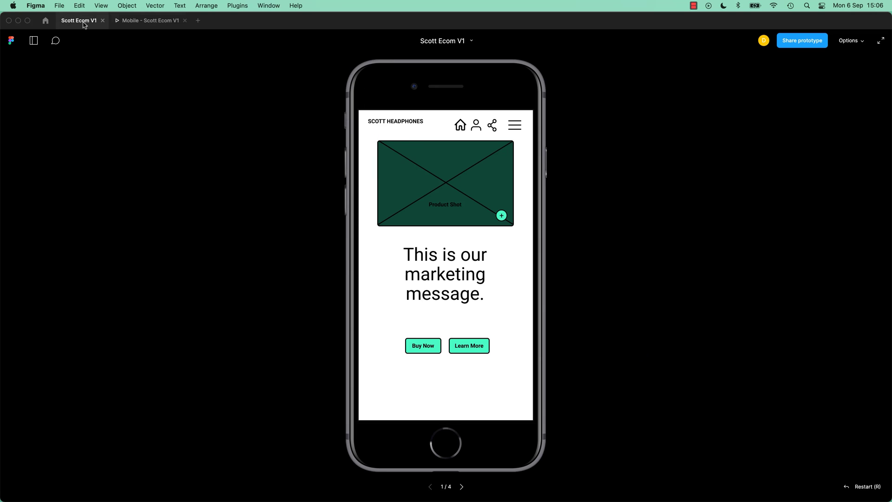
pyautogui.click(28, 110)
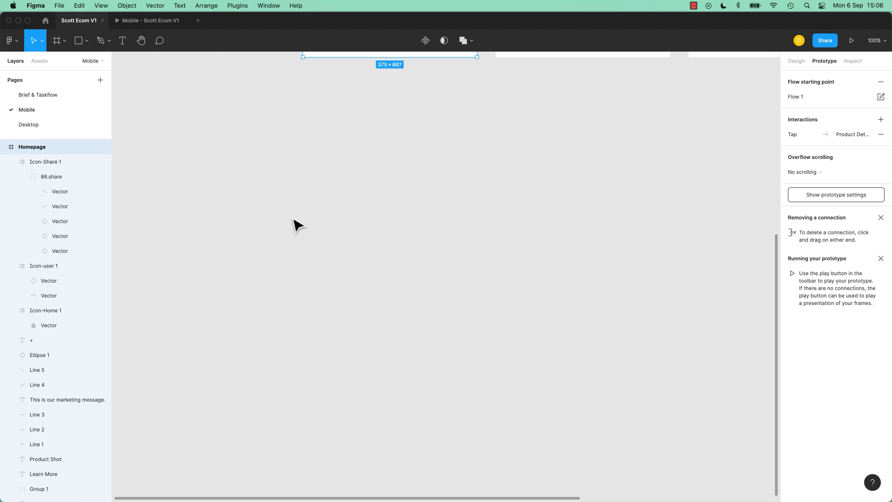
pyautogui.click(425, 194)
pyautogui.moveTo(522, 119); pyautogui.dragTo(520, 347)
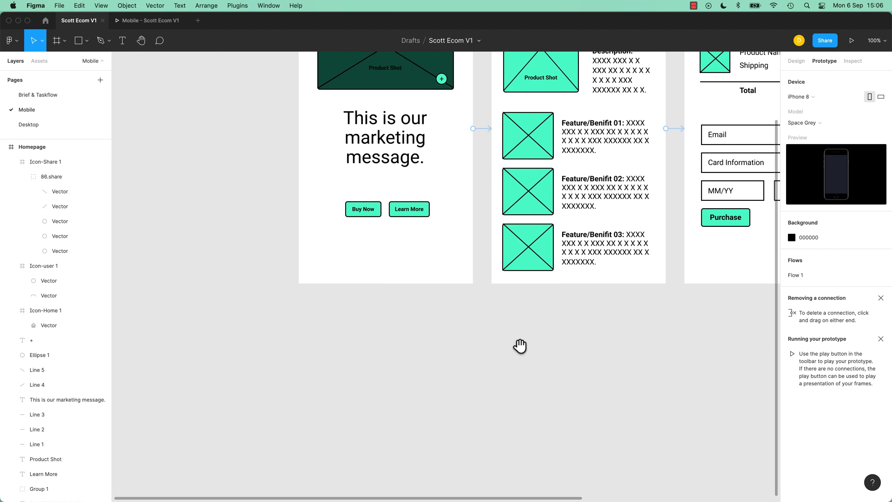
pyautogui.scroll(5, 387, 313)
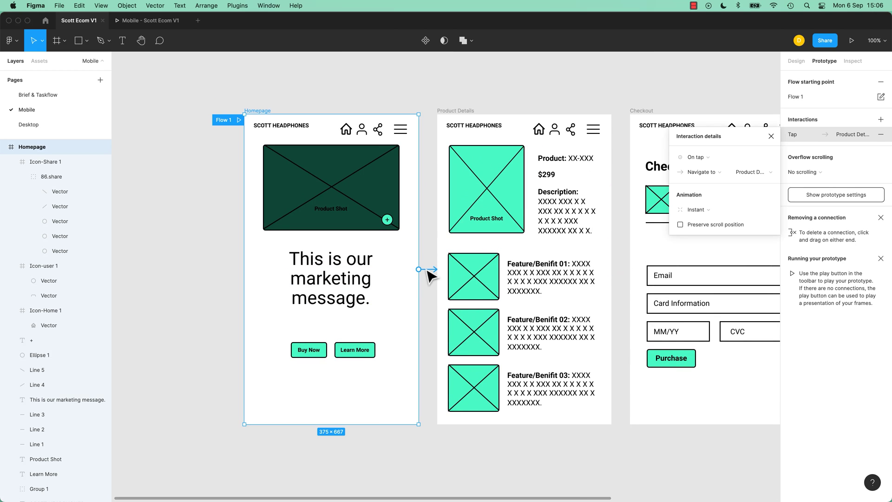
pyautogui.click(423, 272)
# - Remove the Homepage→Product Details and Product Details→Checkout prototype connections
pyautogui.click(427, 238)
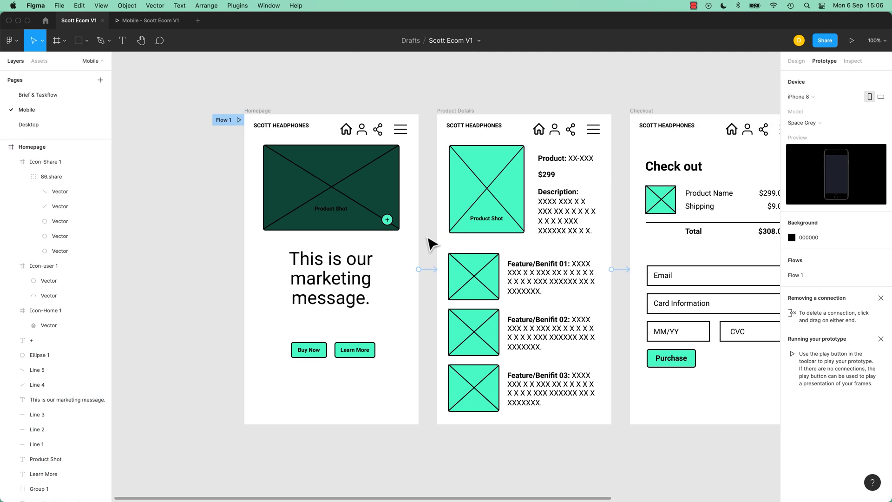
pyautogui.click(430, 271)
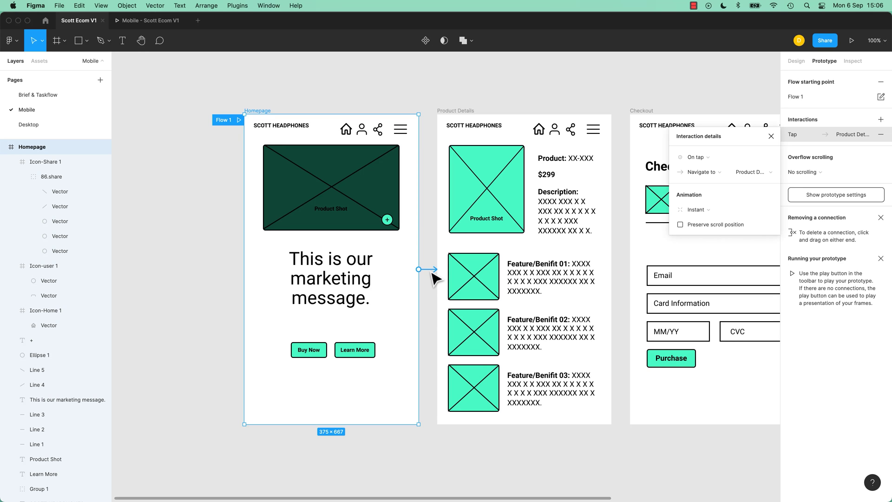
pyautogui.press('Escape')
pyautogui.moveTo(434, 219); pyautogui.dragTo(299, 163)
pyautogui.click(190, 131)
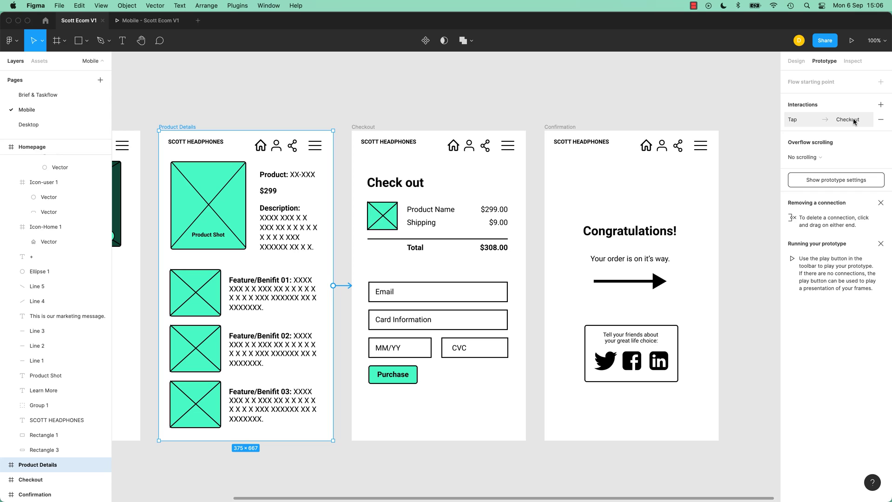
pyautogui.click(881, 120)
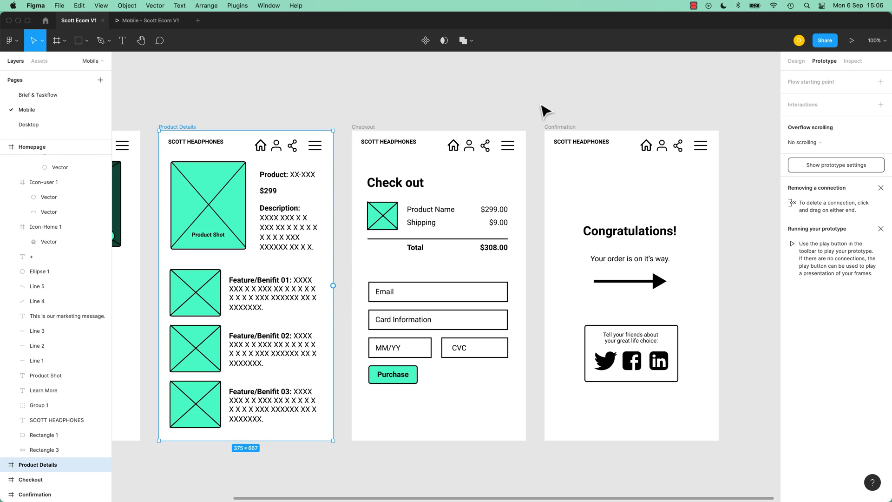
# - Undo an accidental Checkout→Confirmation connection and bring all mobile frames back into view
pyautogui.click(367, 127)
pyautogui.moveTo(526, 285); pyautogui.dragTo(545, 293)
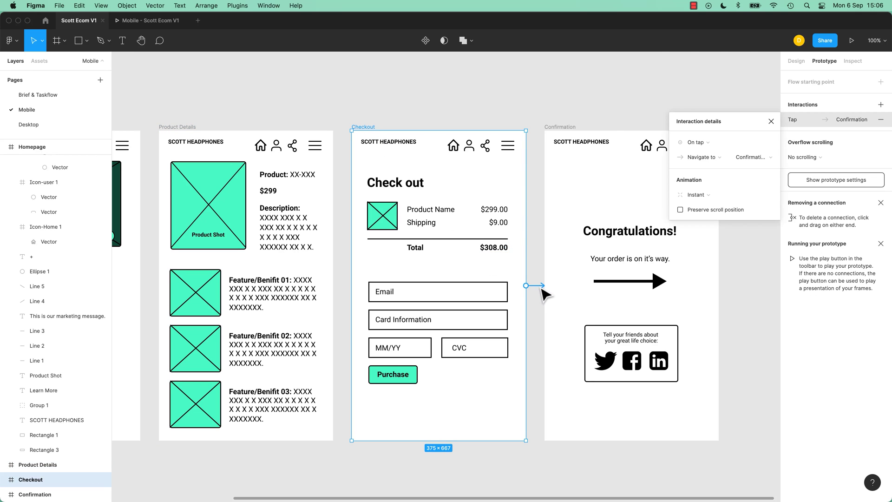
pyautogui.press('super+z')
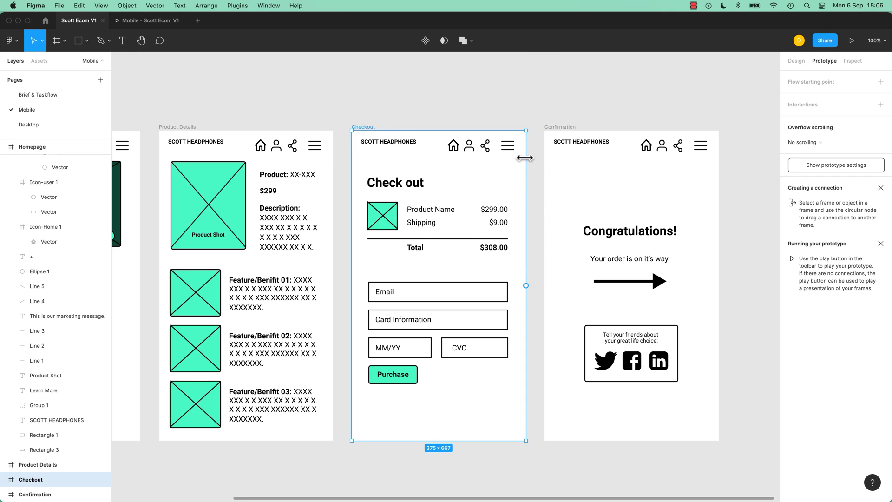
pyautogui.click(560, 127)
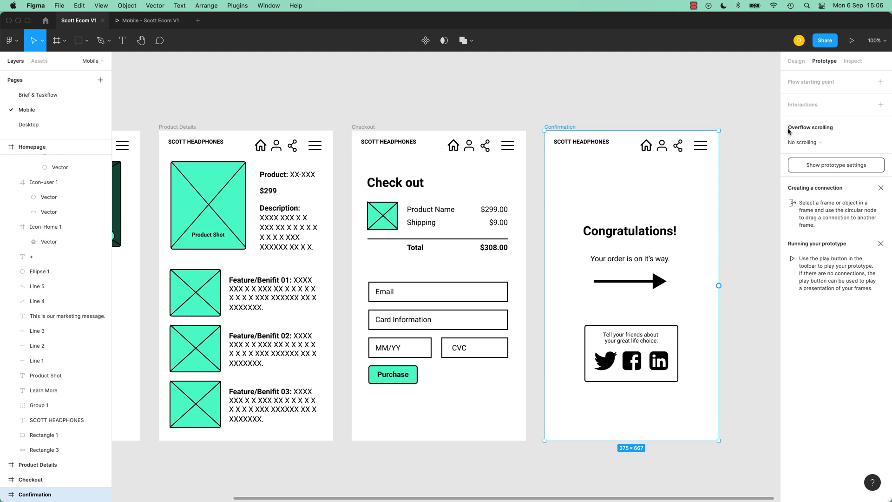
pyautogui.click(504, 95)
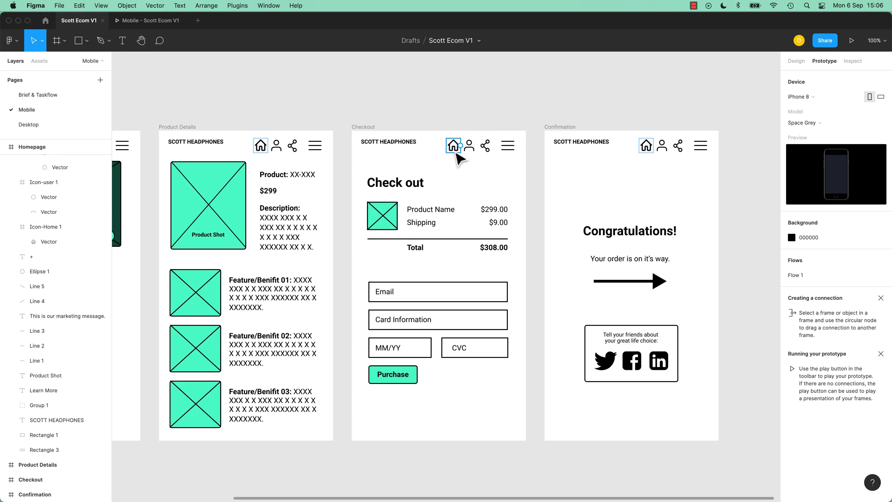
pyautogui.moveTo(377, 201); pyautogui.dragTo(553, 185)
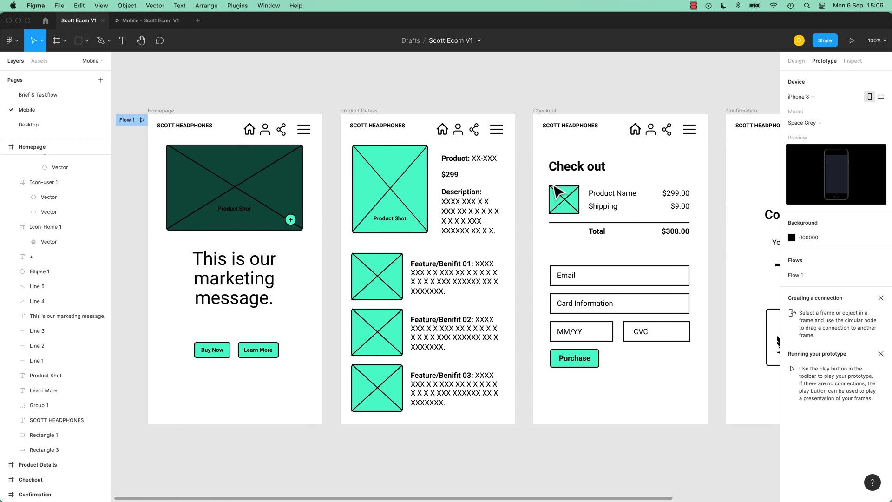
pyautogui.moveTo(563, 199)
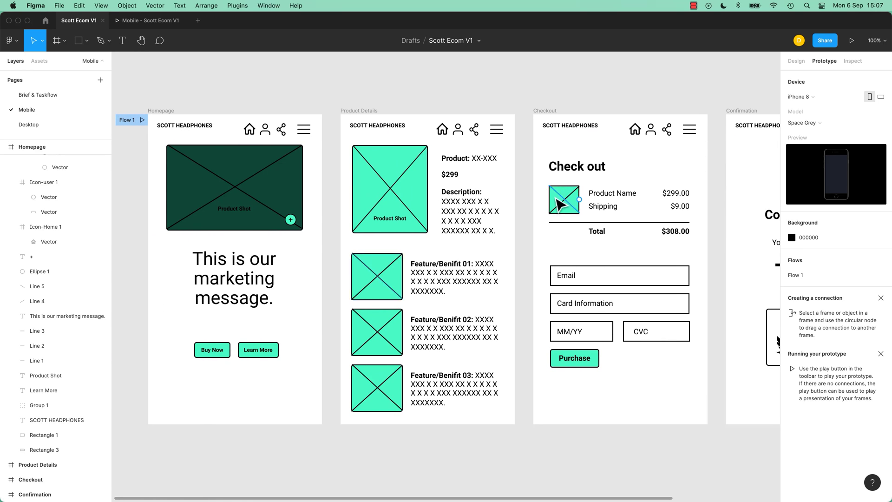